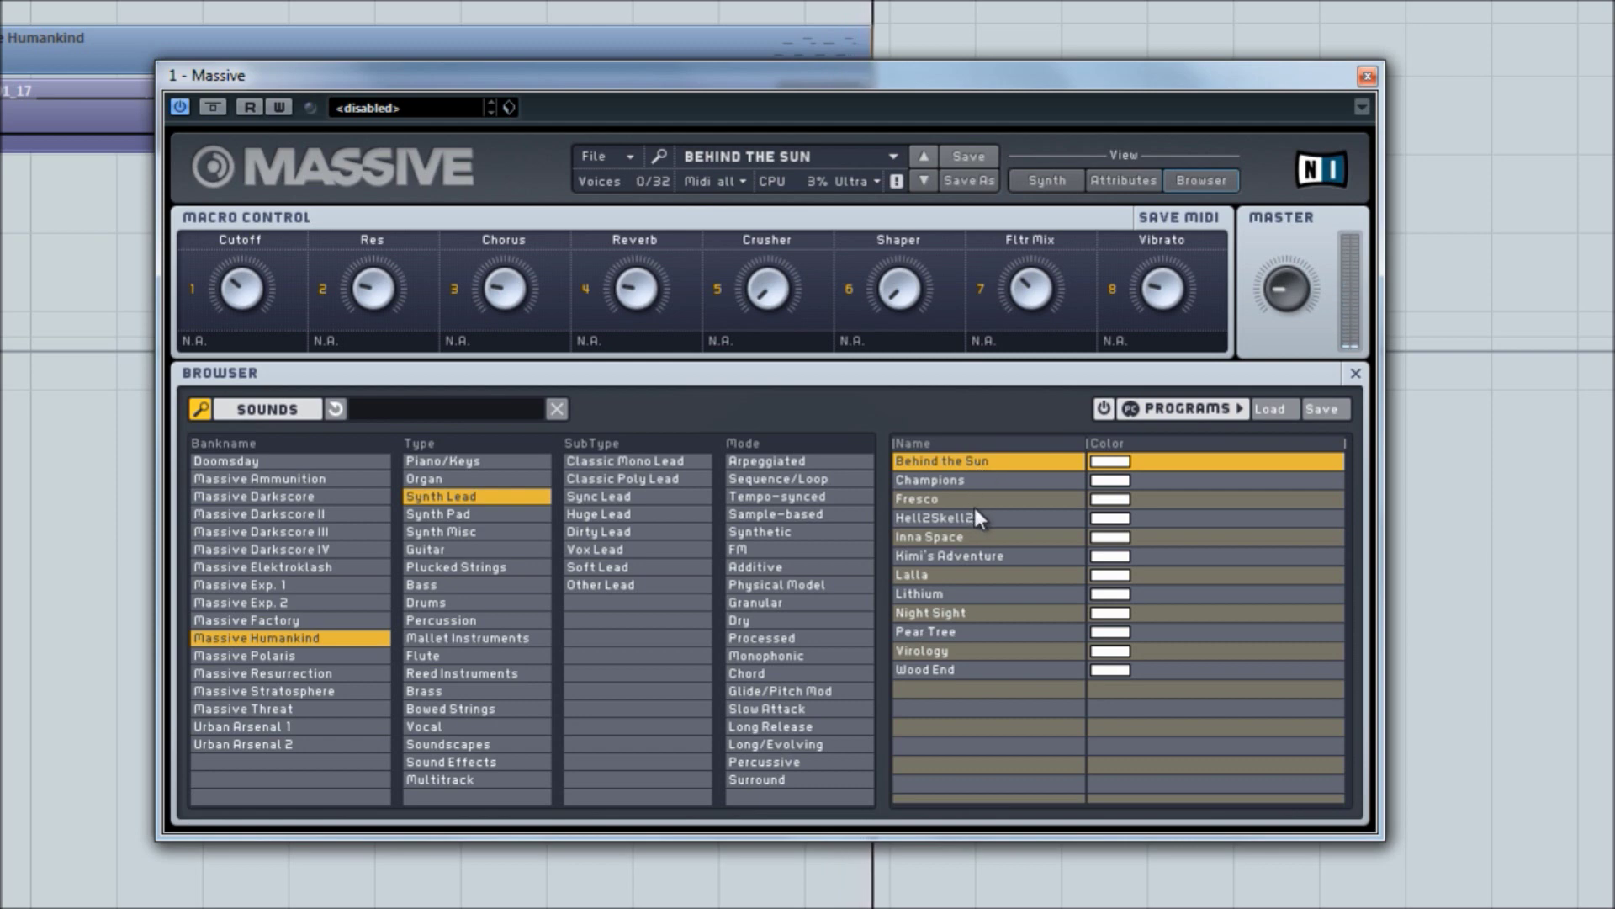
- Audition the Massive Humankind Synth Lead presets Fresco, Kimi's Adventure, Night Sight and Wood End
click(971, 500)
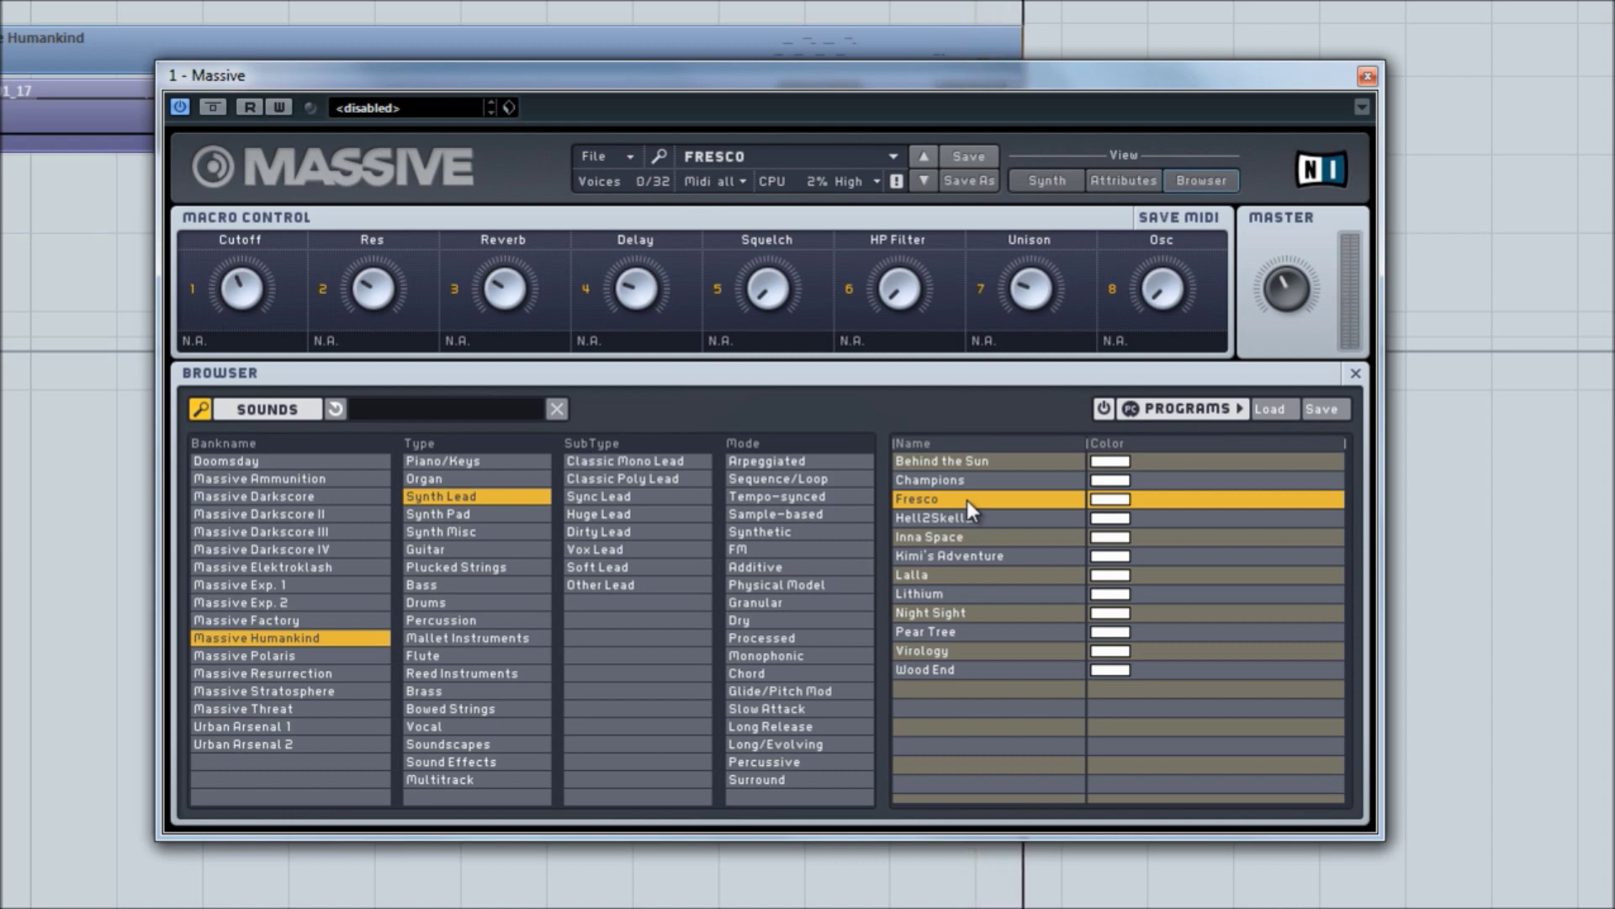
click(946, 555)
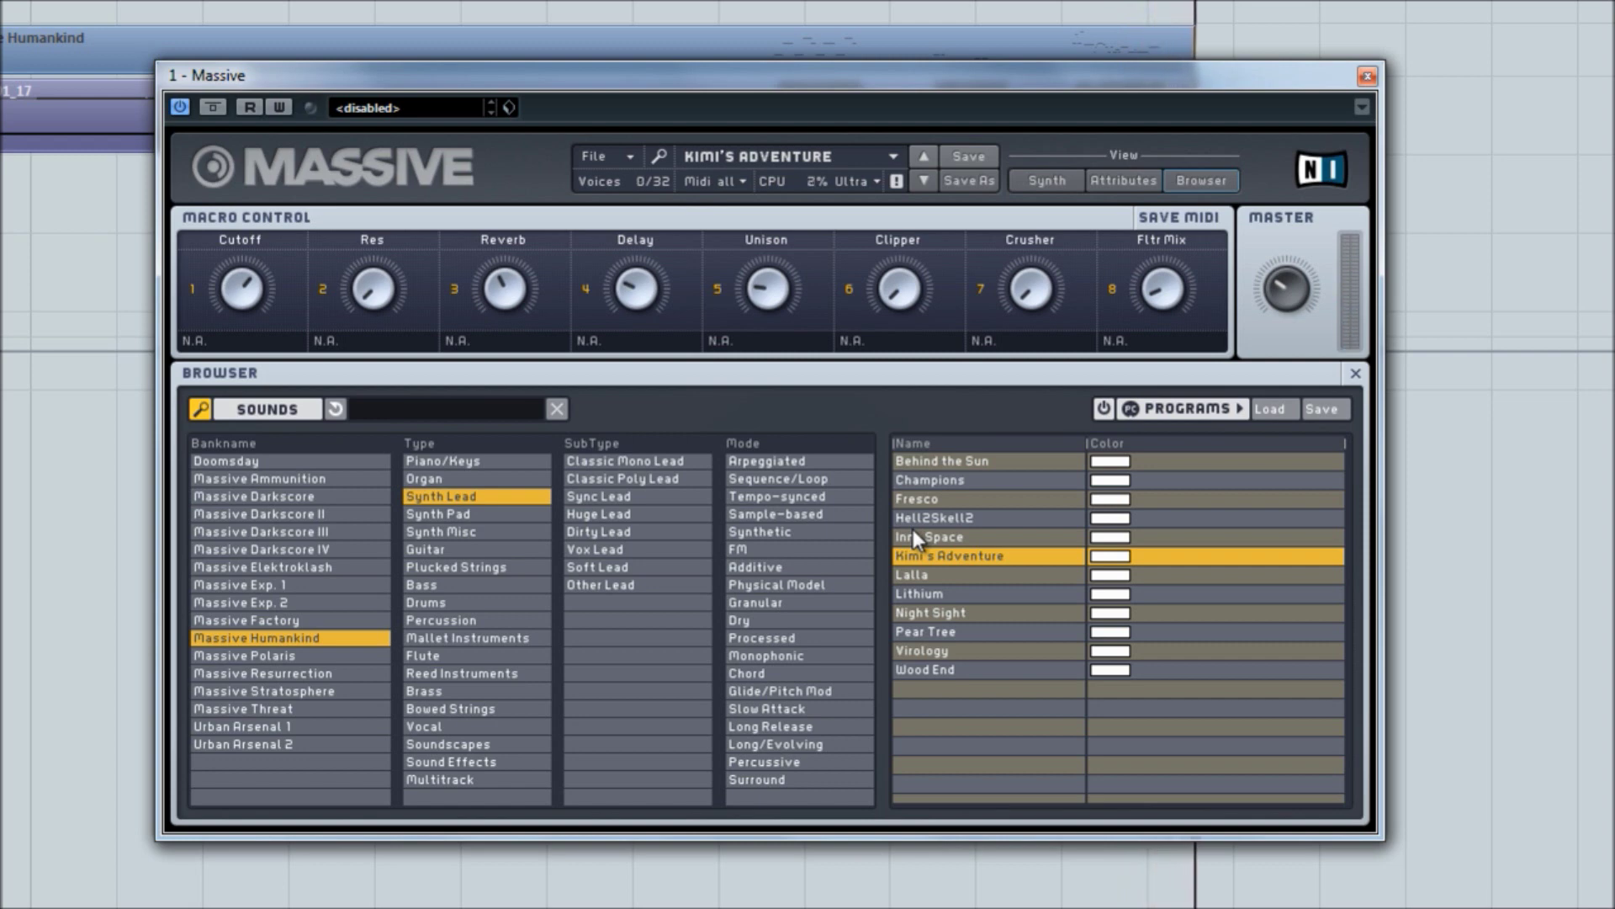
click(930, 613)
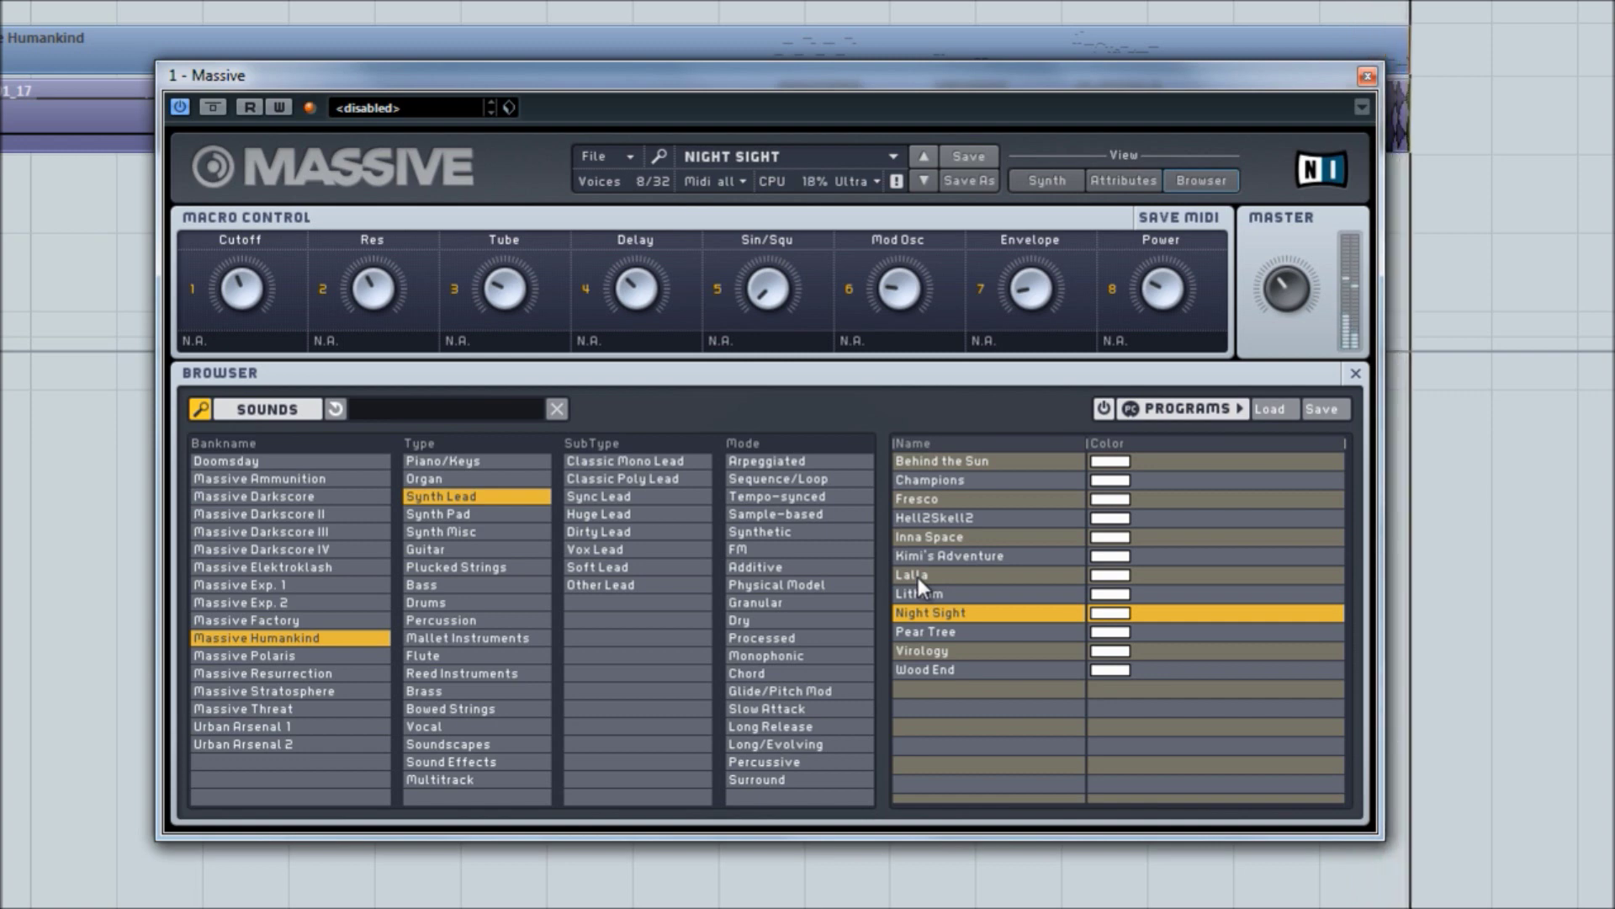
click(969, 668)
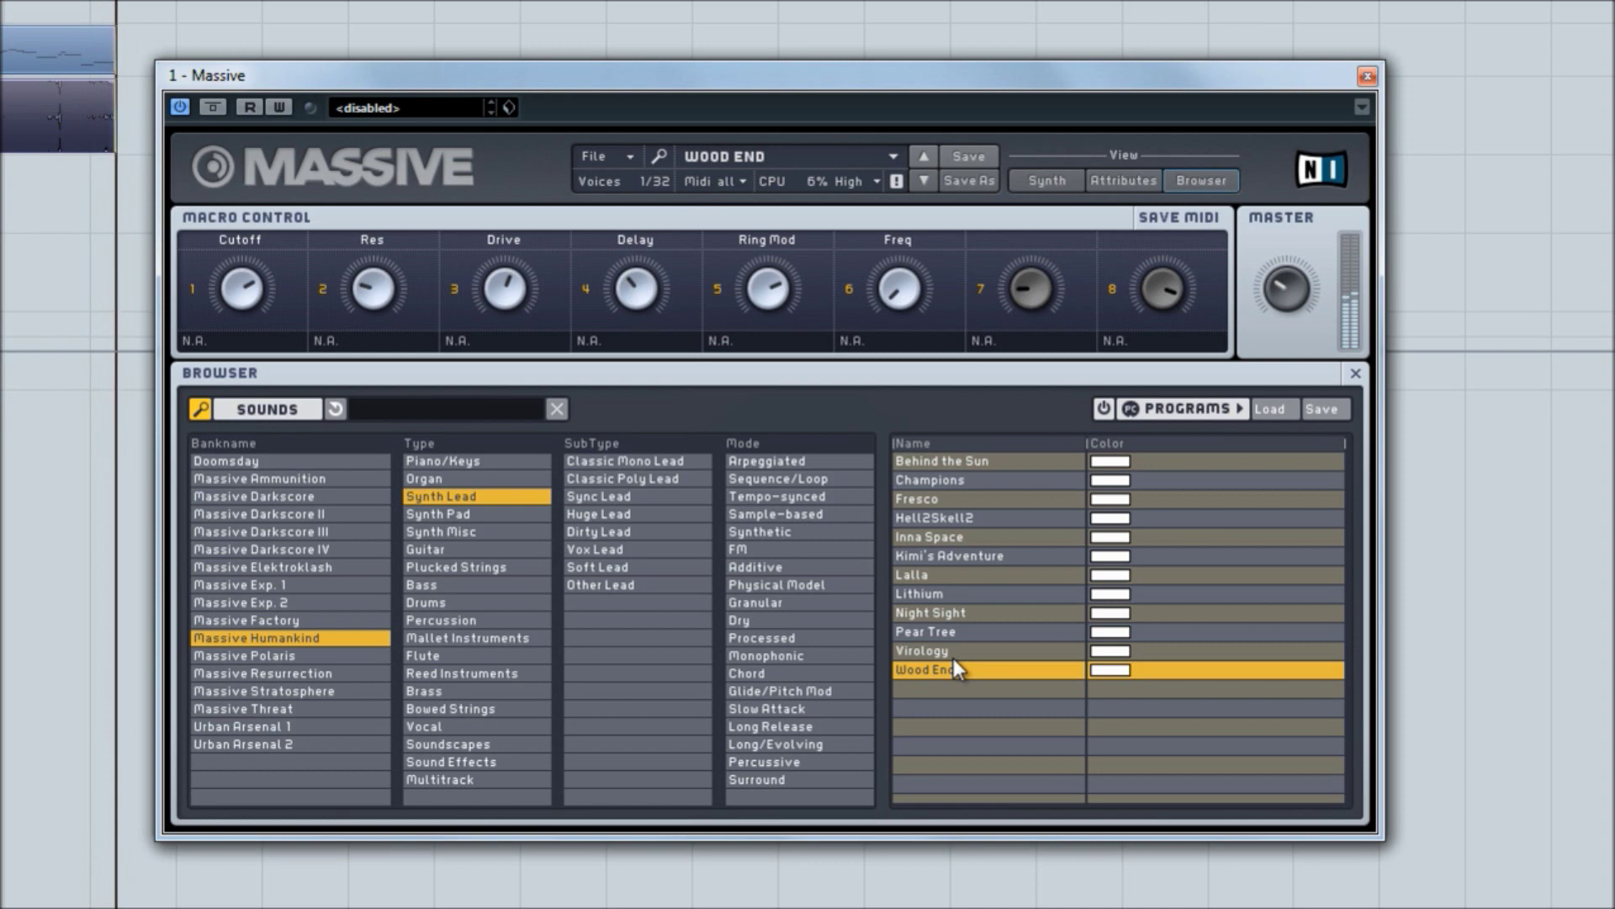
- Filter the sounds to Synth Pad and audition the presets Aerials, Carus, Fabrik Atlantik, Kingfishers and Plex Empire
click(488, 515)
click(488, 515)
click(488, 515)
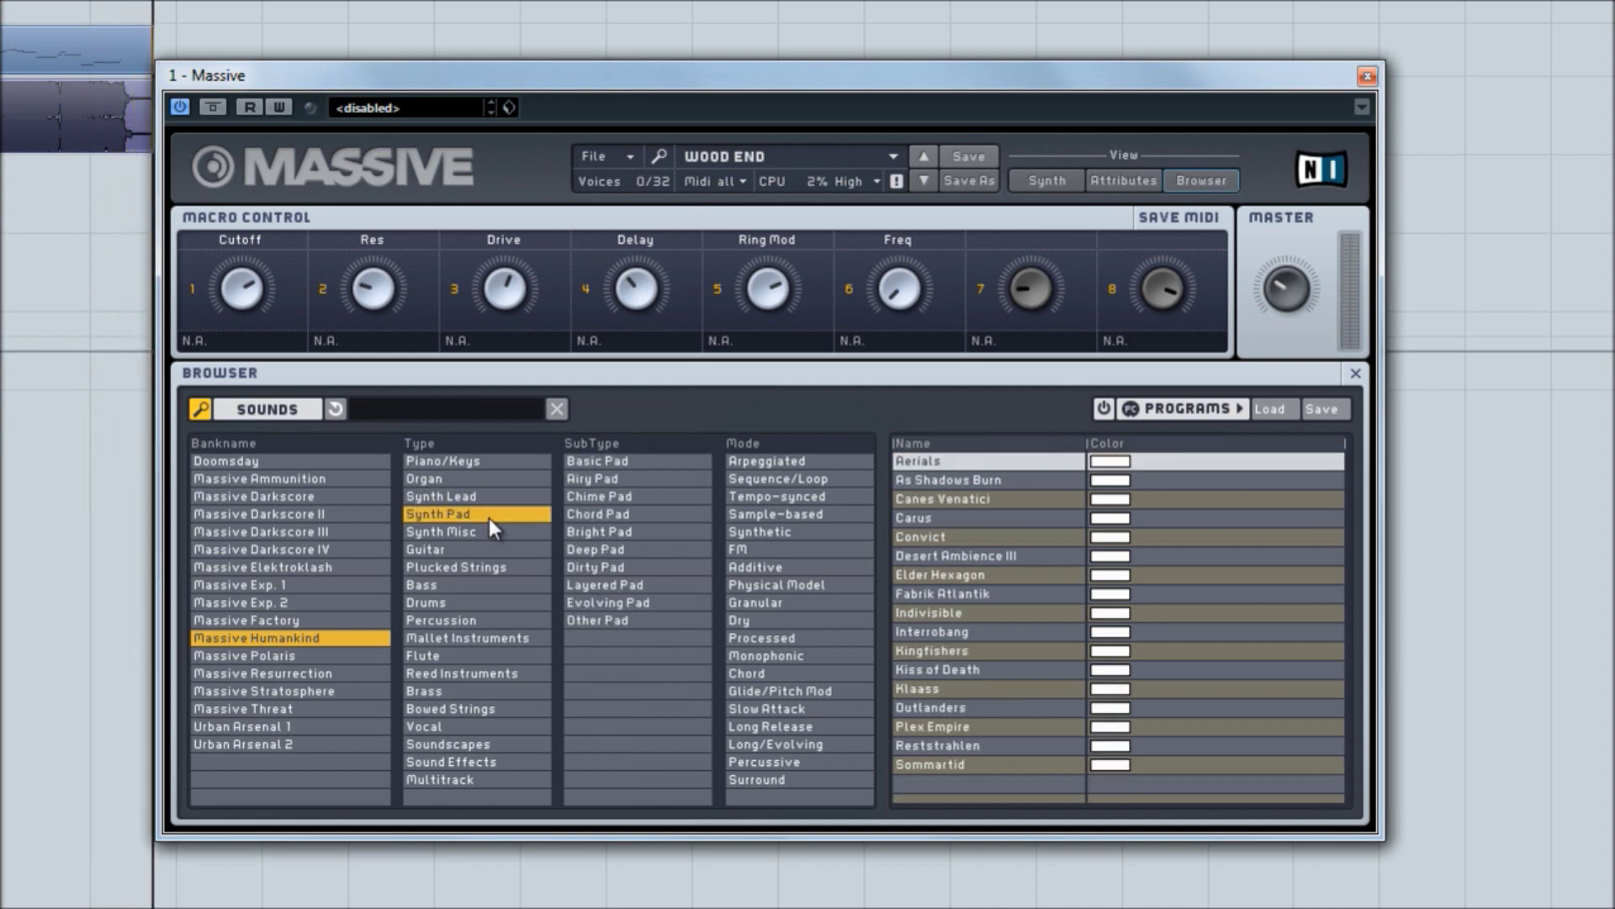
click(942, 463)
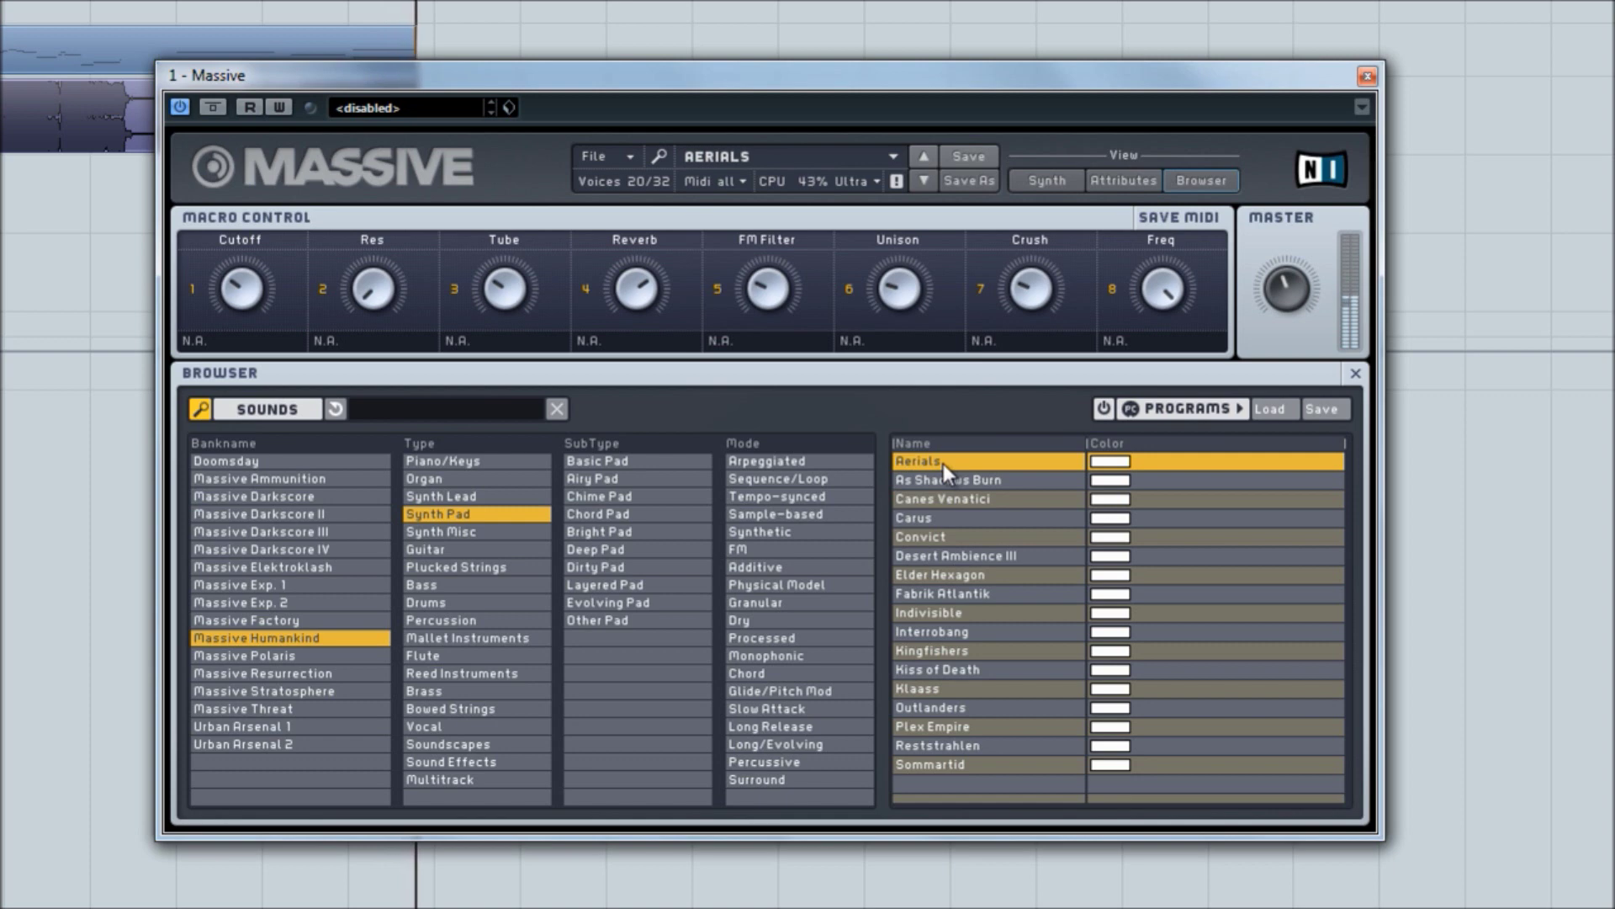
click(971, 515)
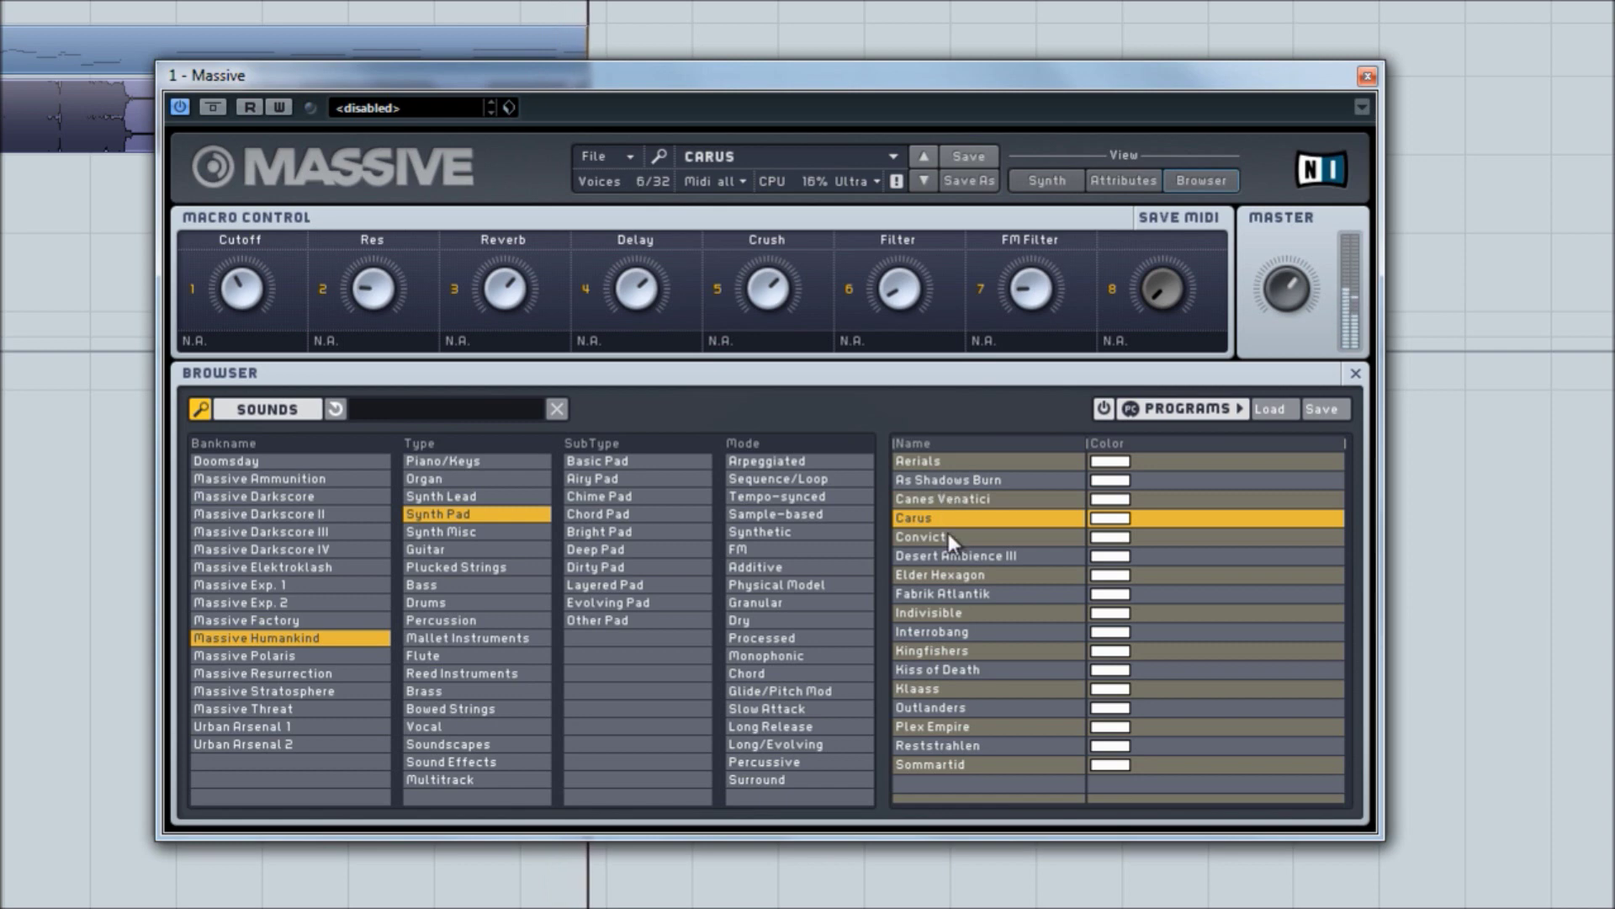
click(956, 593)
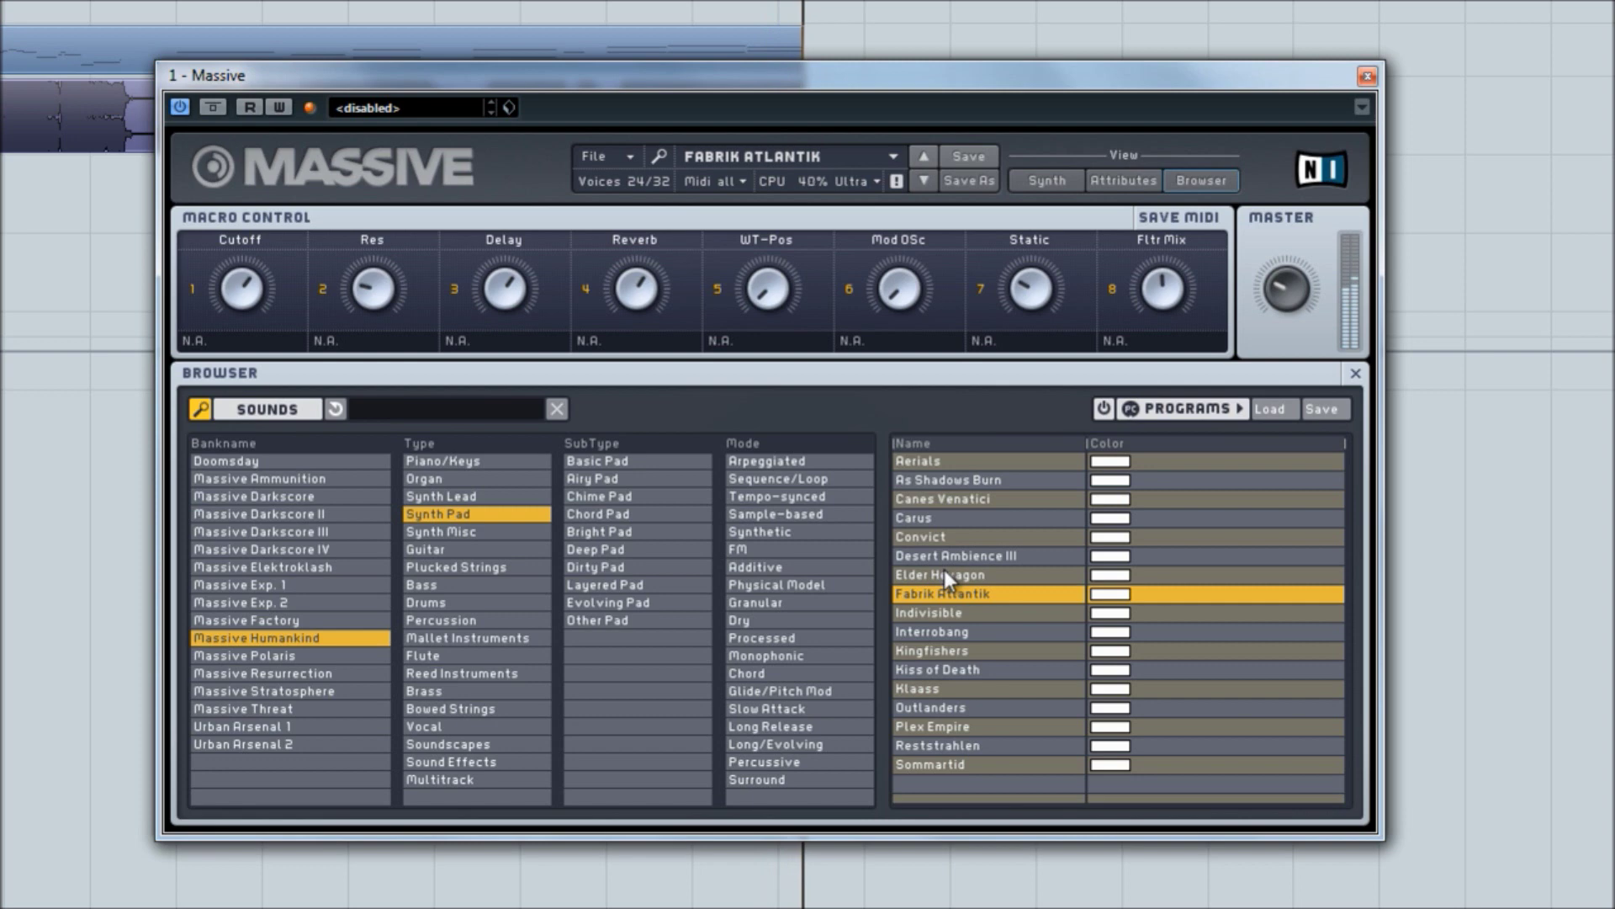
click(961, 650)
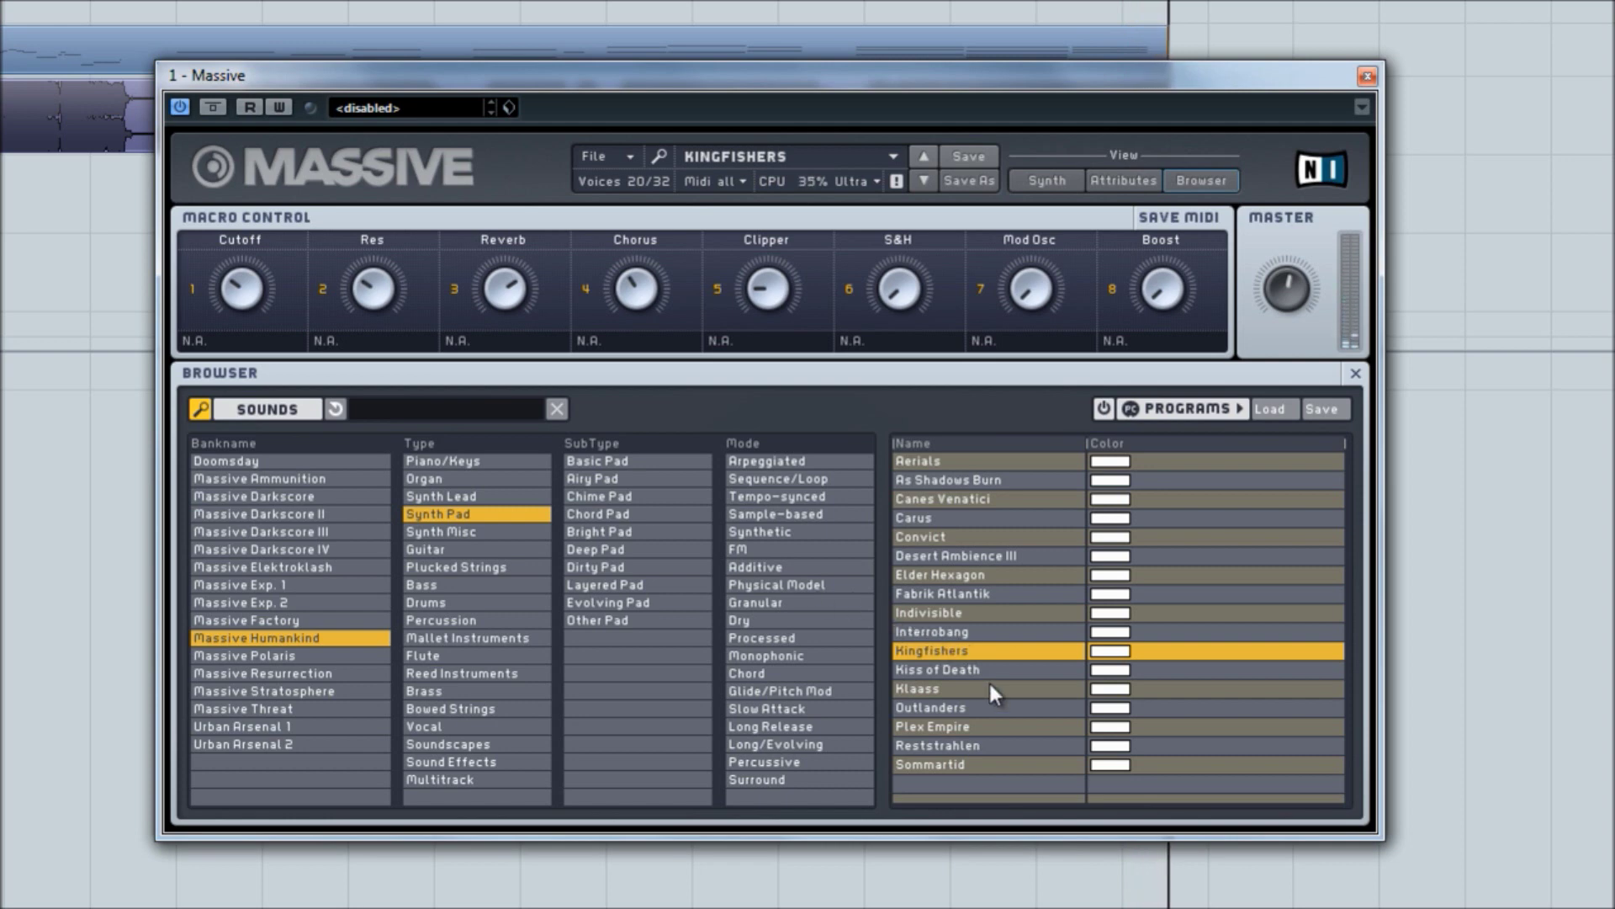
click(977, 726)
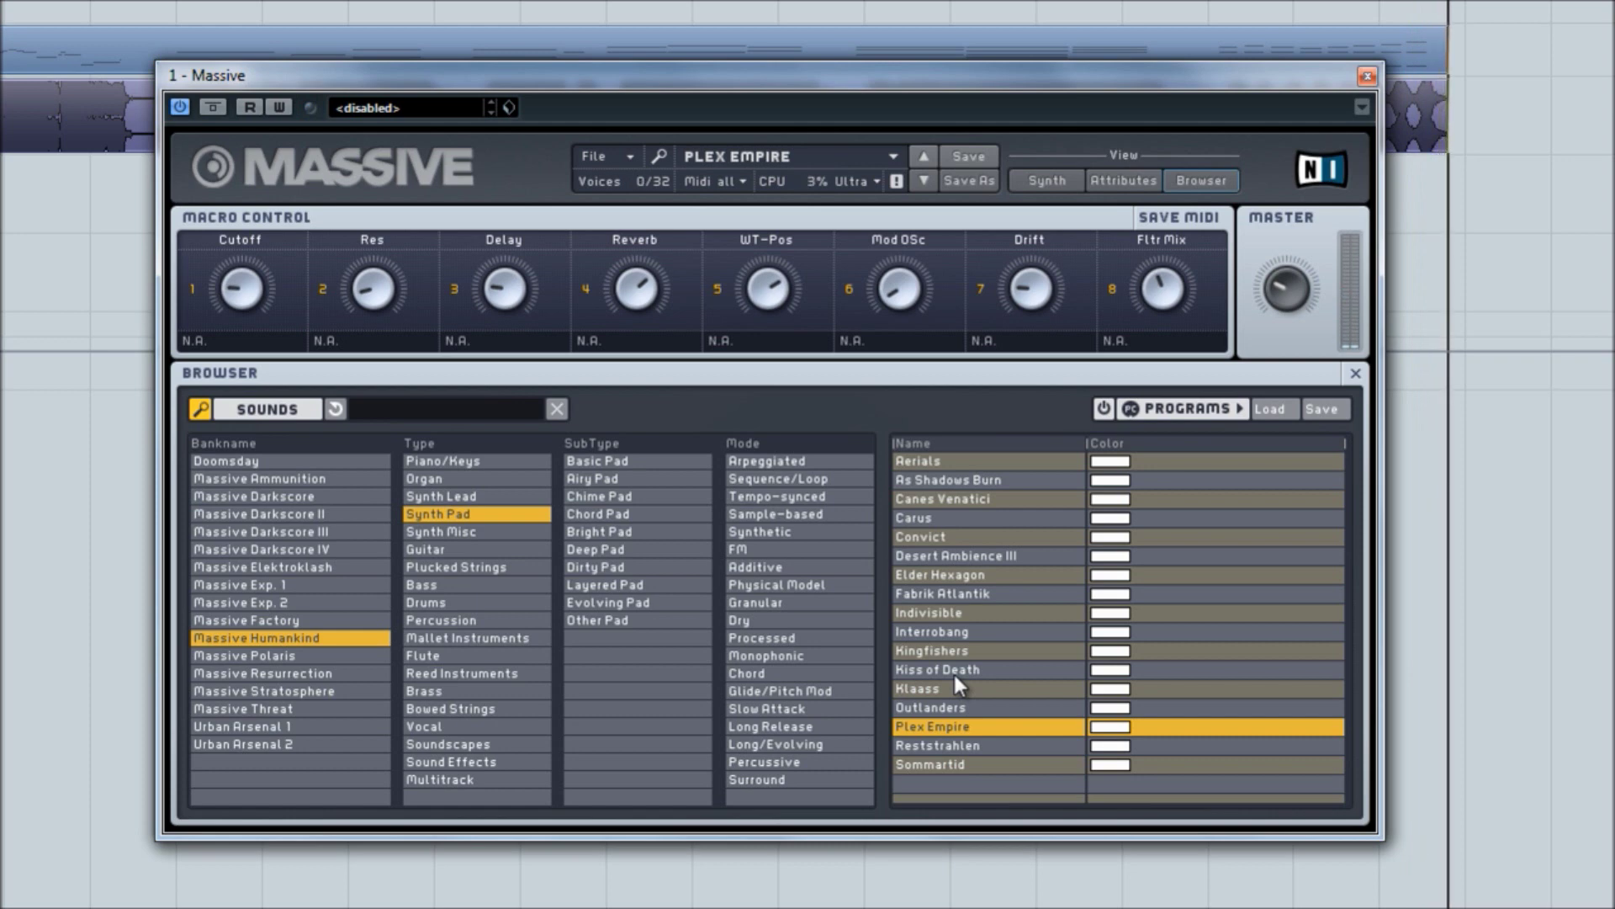
- Filter the sounds to Synth Misc and audition Alma Mater, Binomial, Fyre, Generation Effect with its Reverse macro, Pistachio and Tooth
click(498, 527)
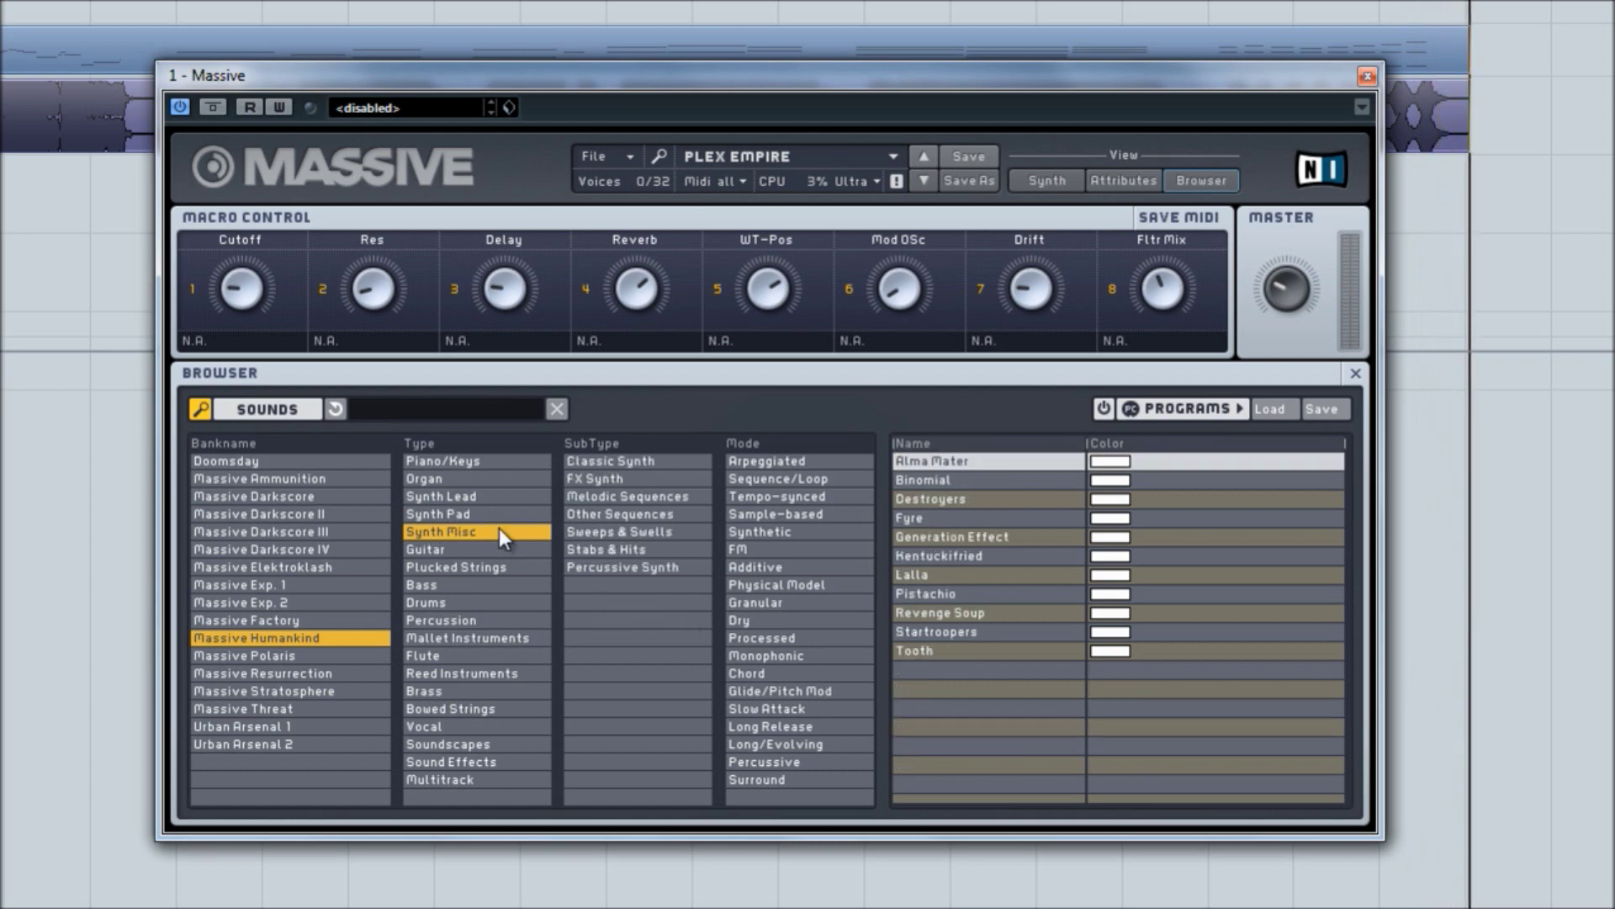
click(955, 459)
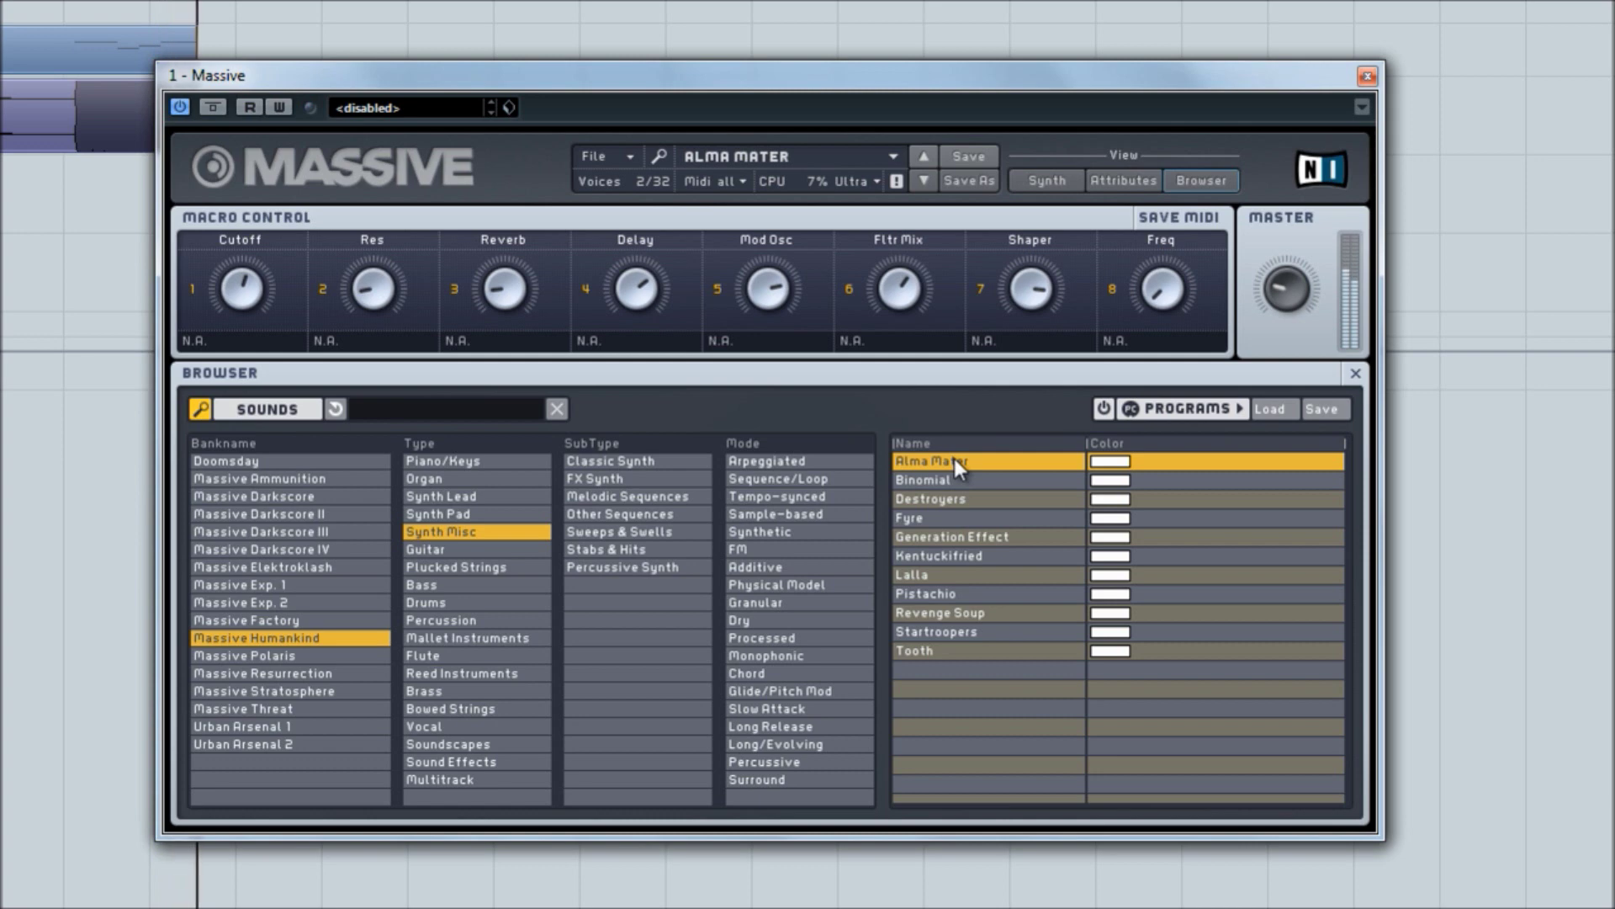
click(953, 476)
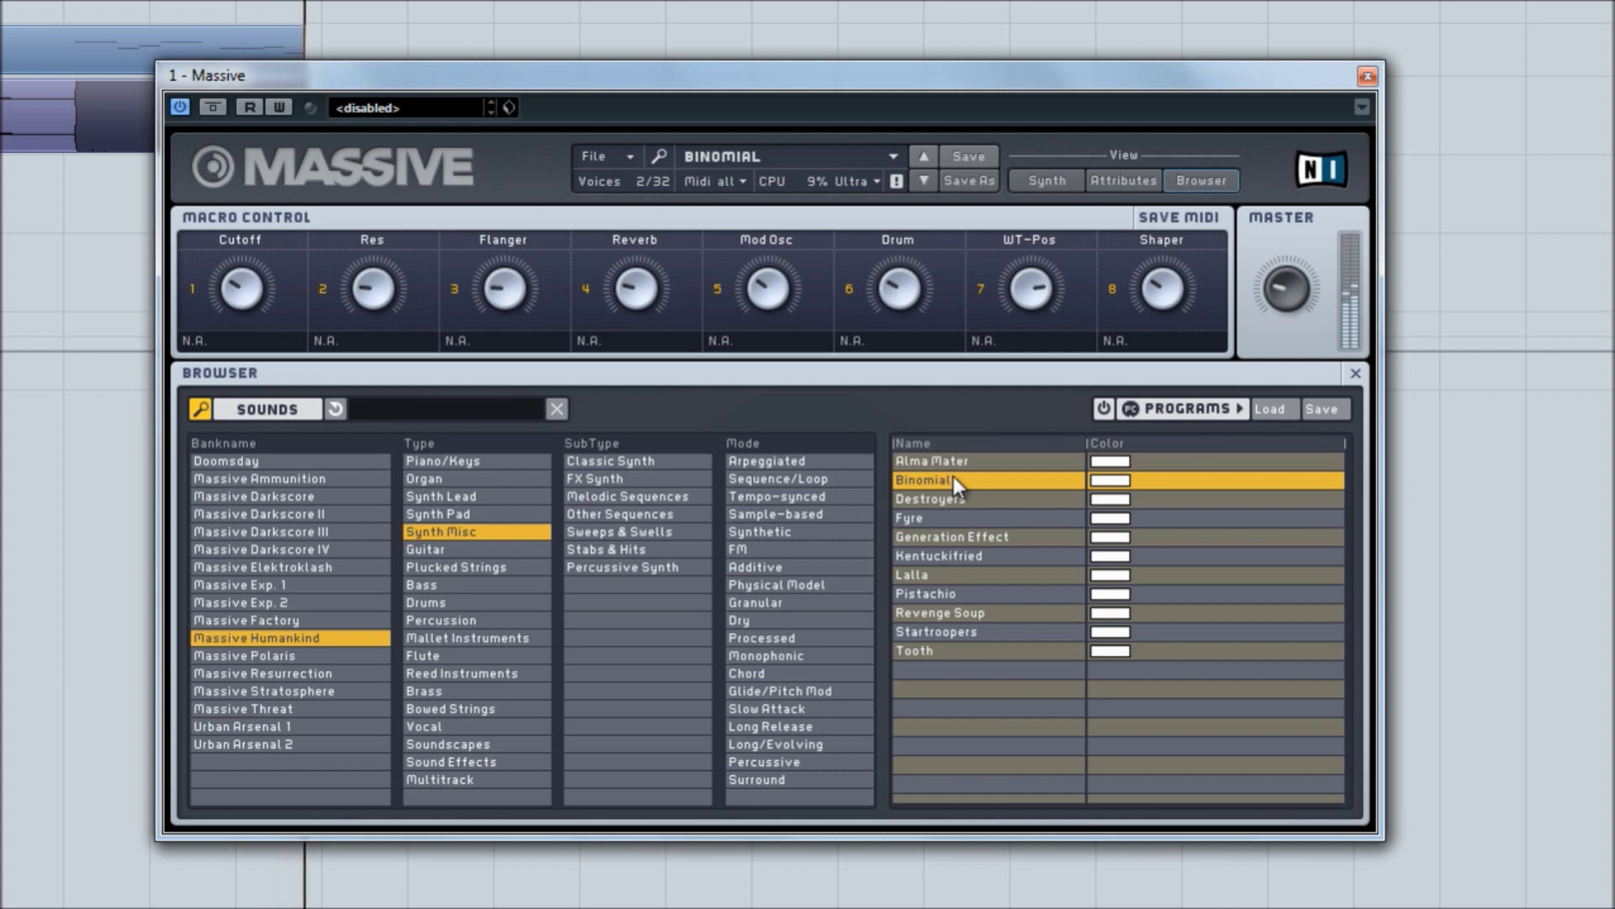
click(971, 517)
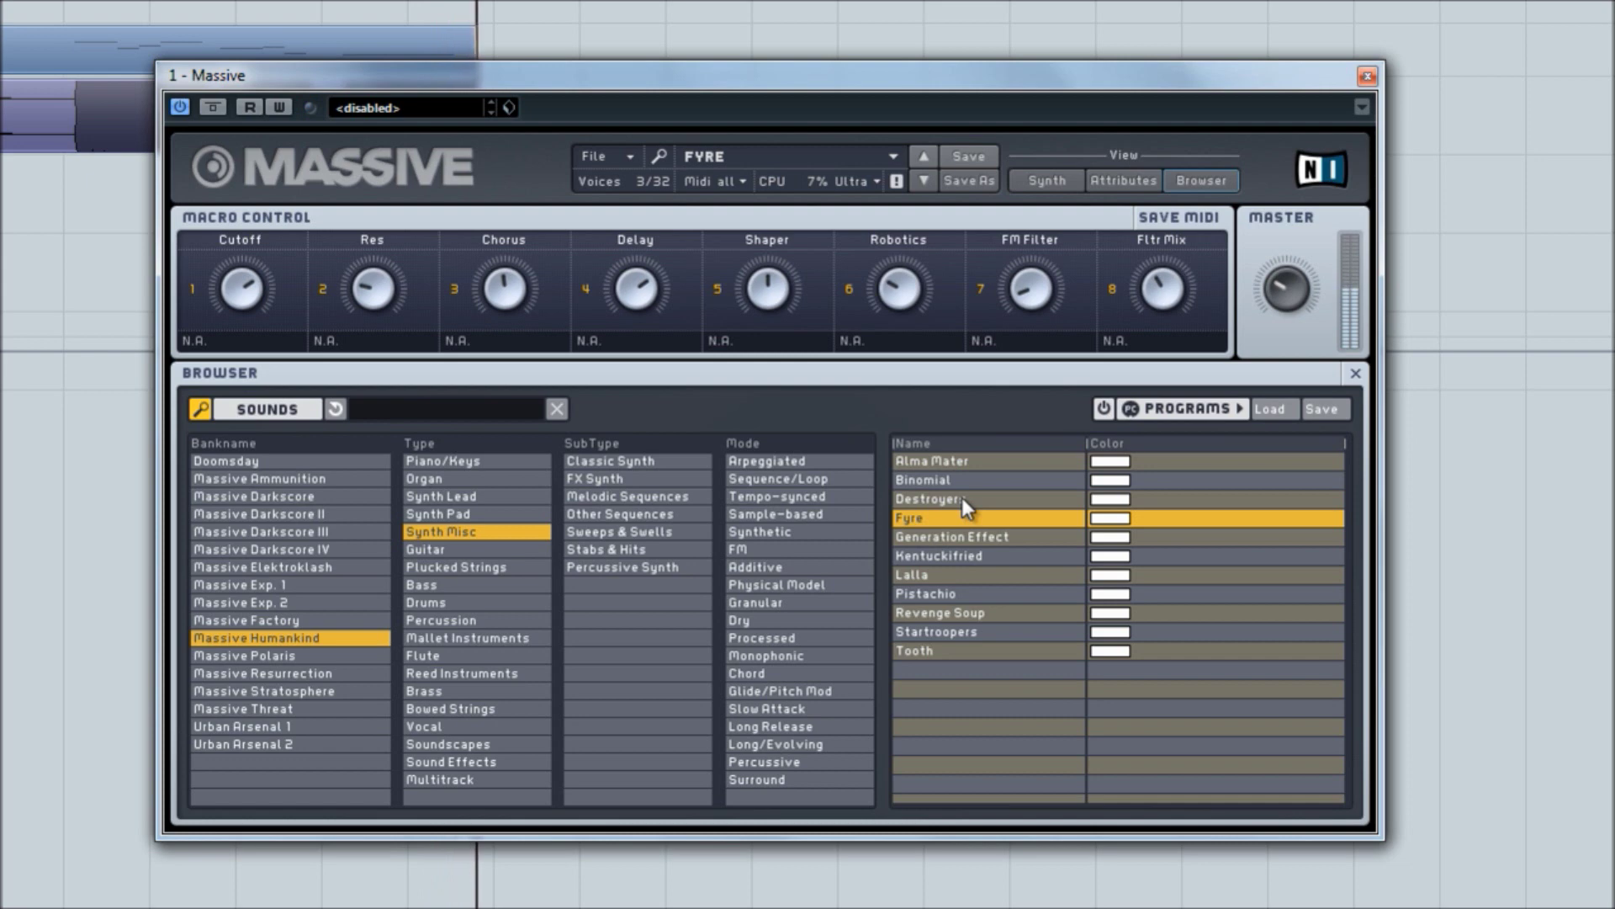
click(963, 532)
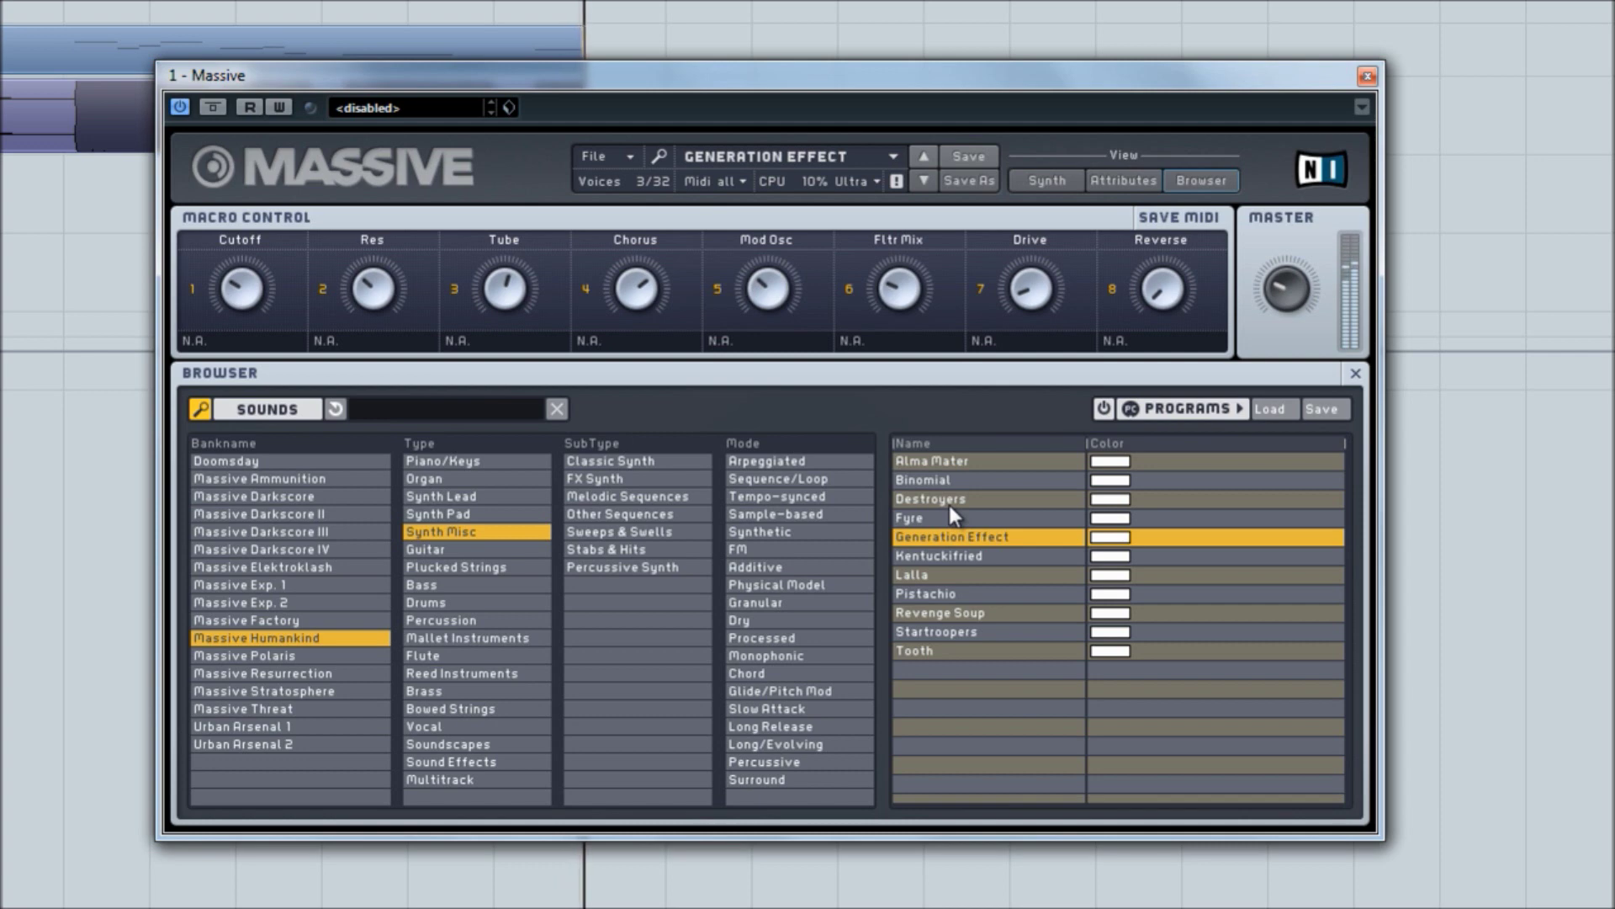
drag(1165, 311, 1157, 299)
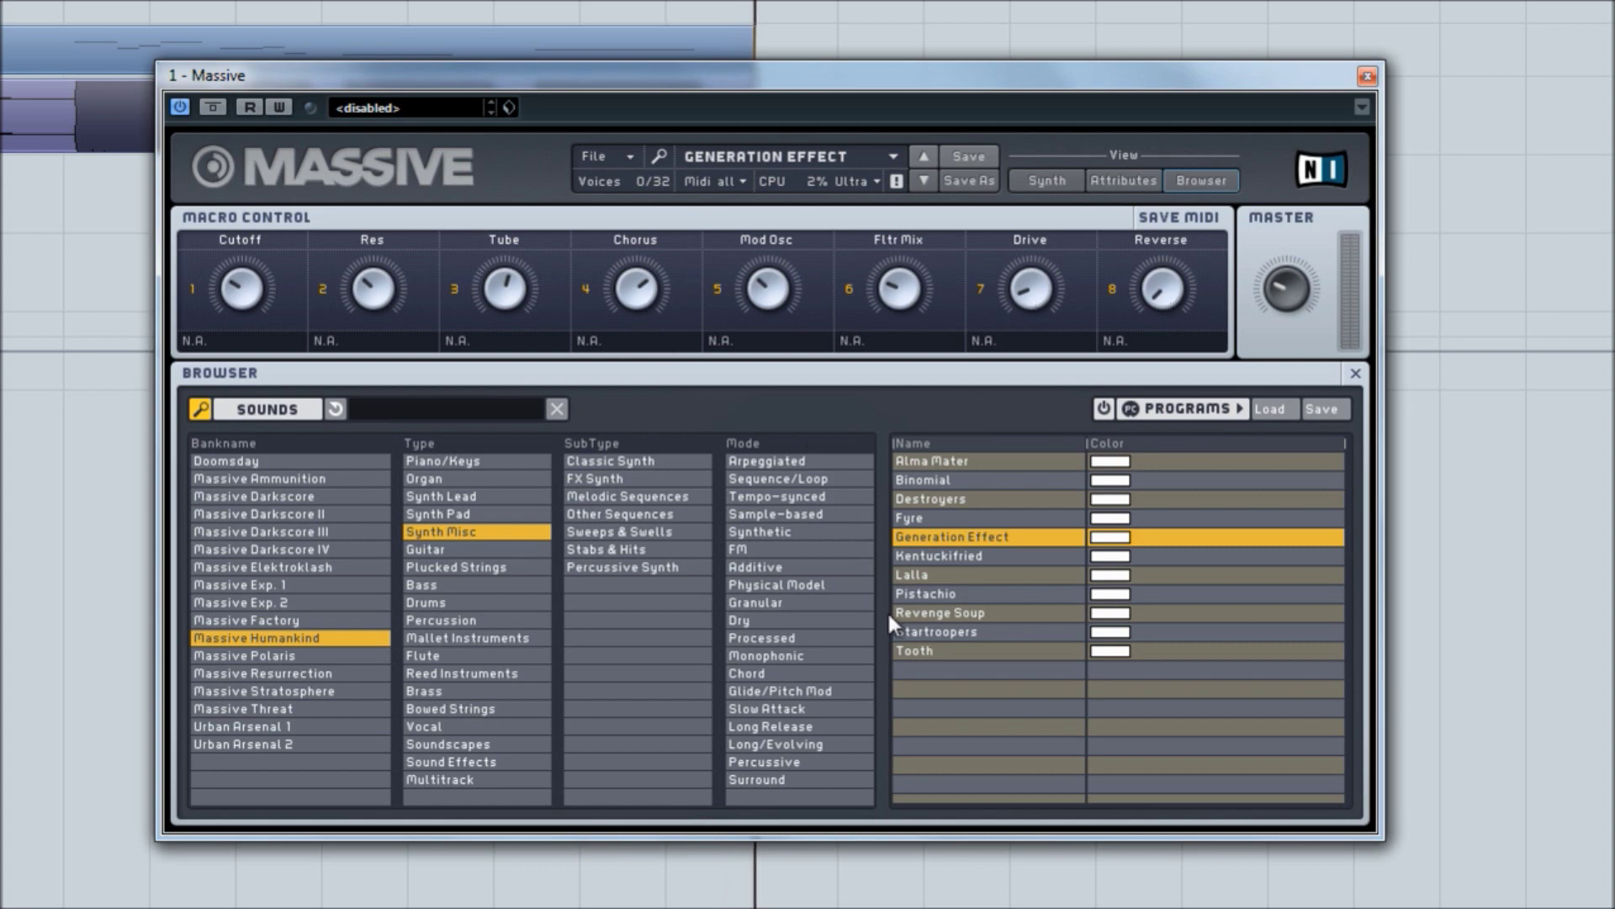
click(932, 595)
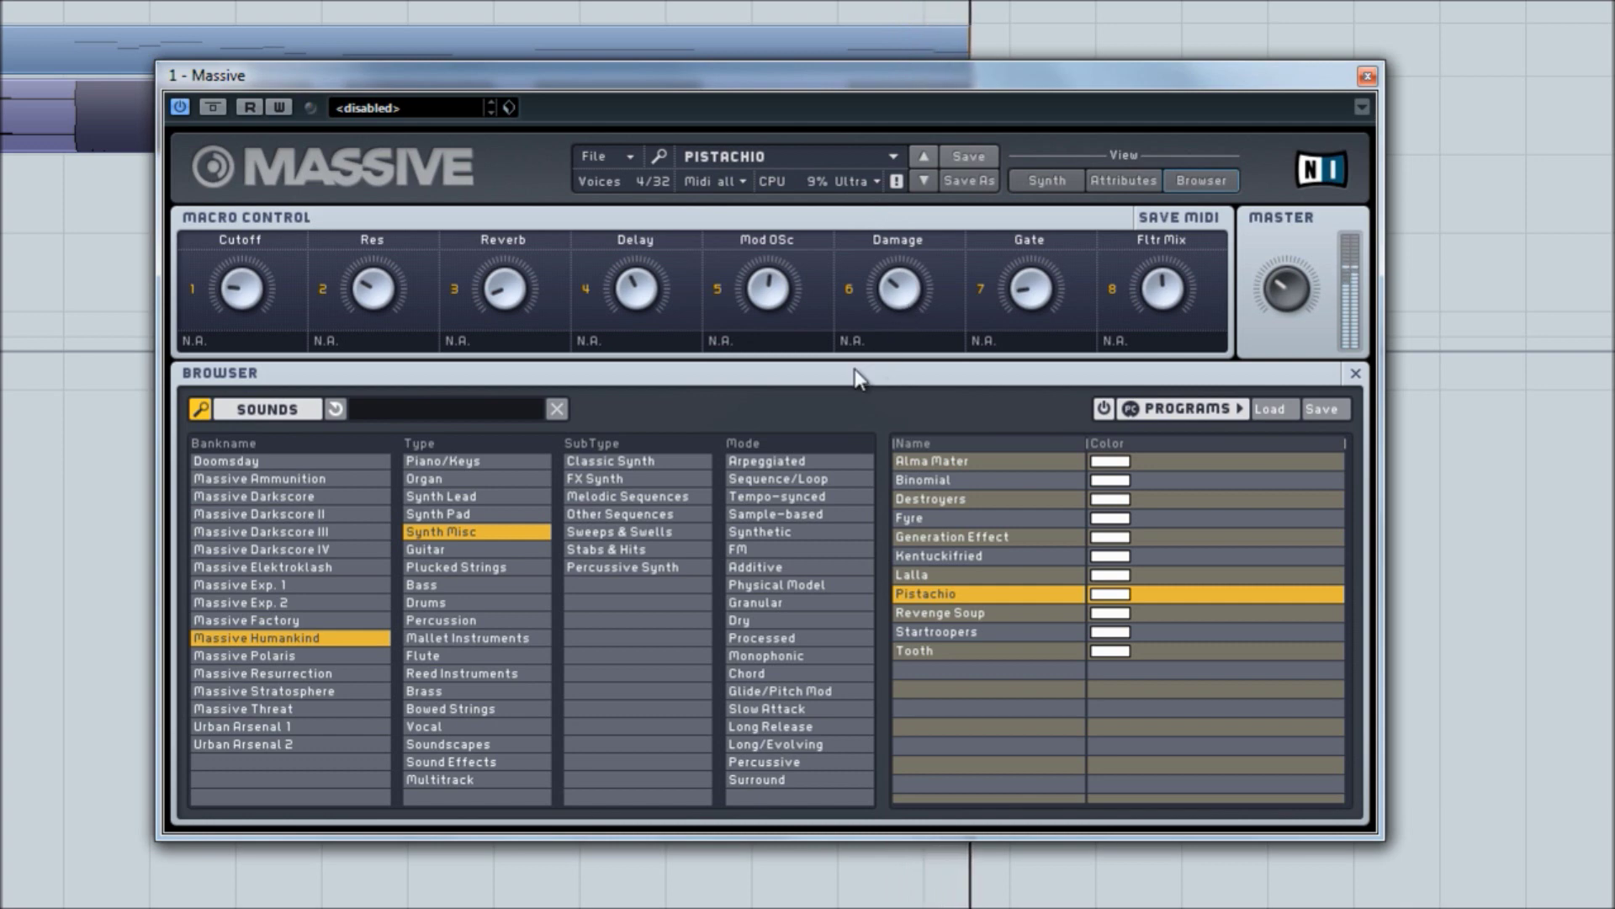
click(1006, 648)
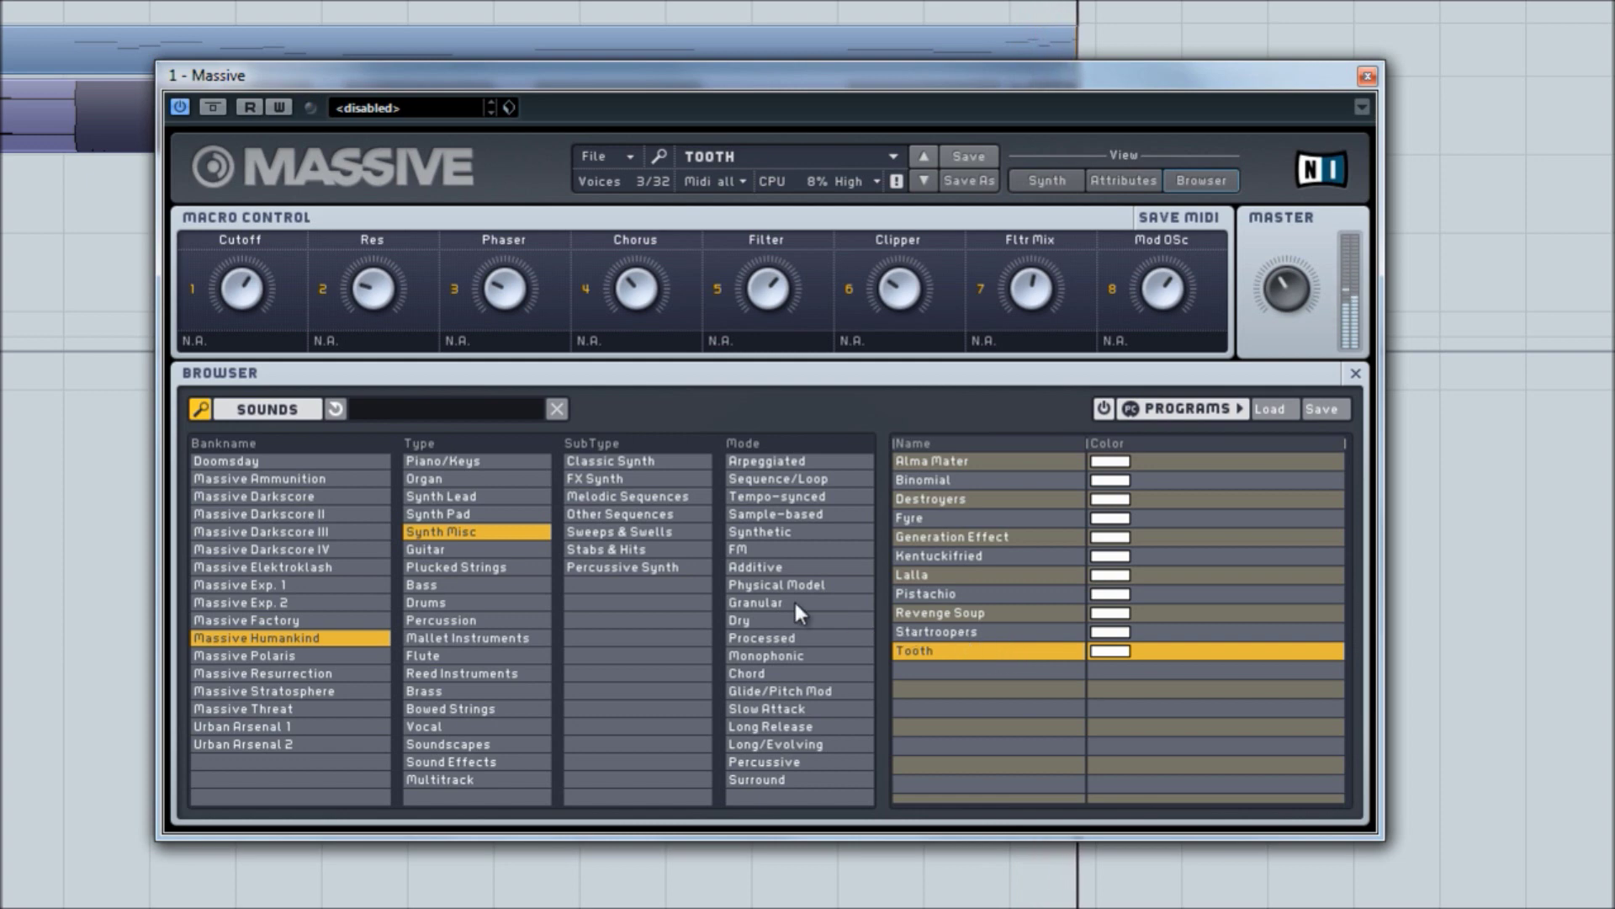
- Filter the sounds to Bass with the Bass Line subtype and audition Far Red, Kaigama and Startroopers
click(483, 587)
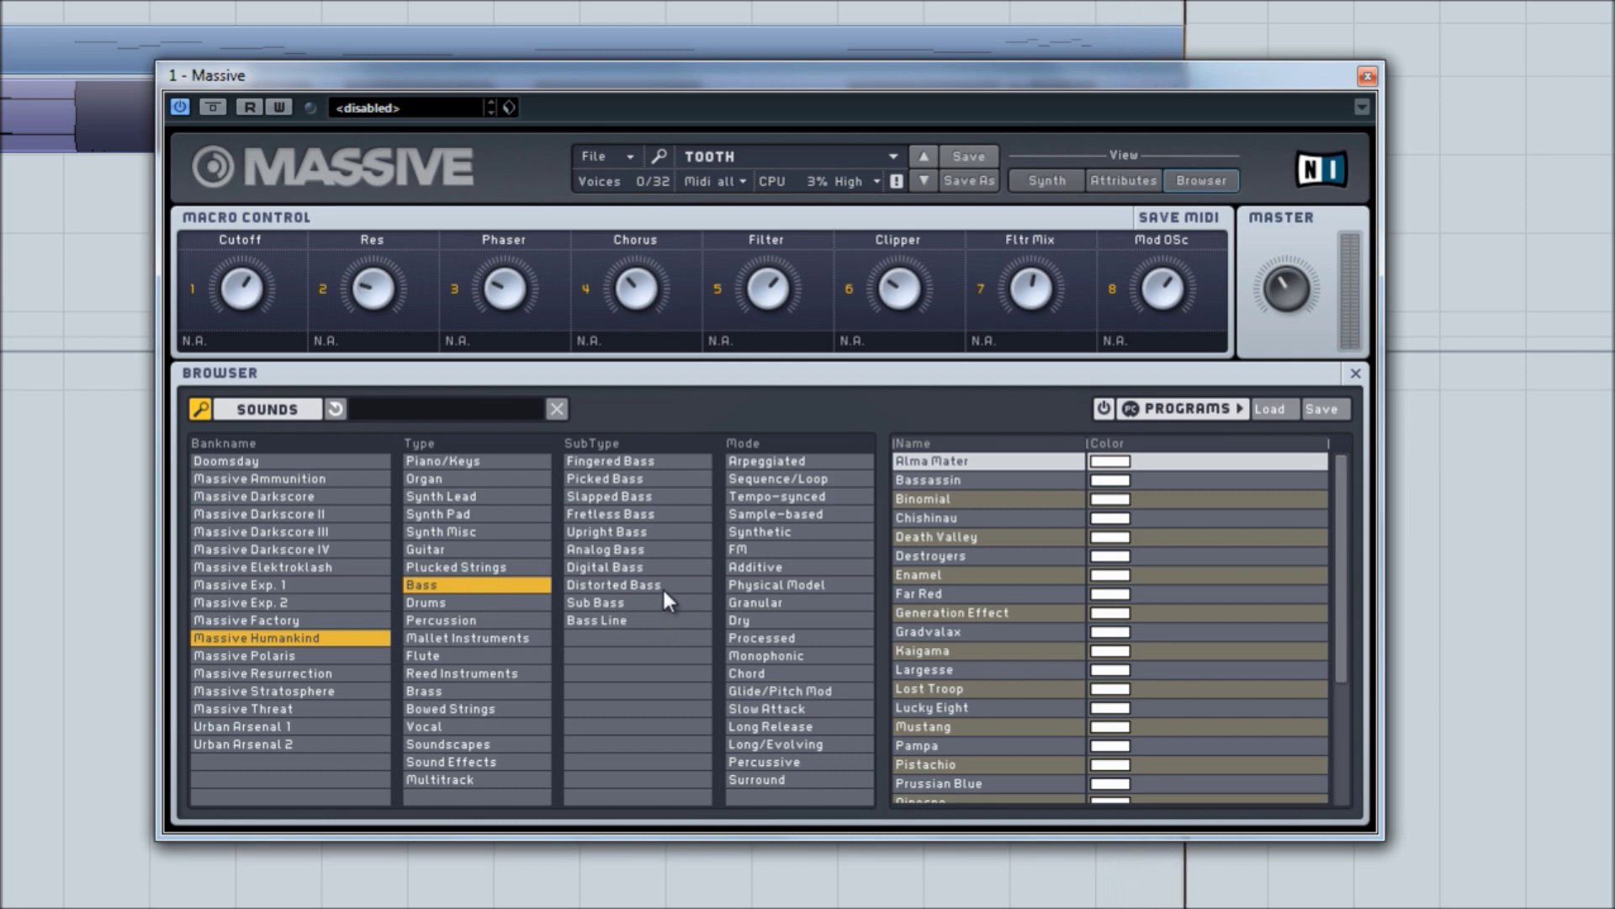
click(661, 619)
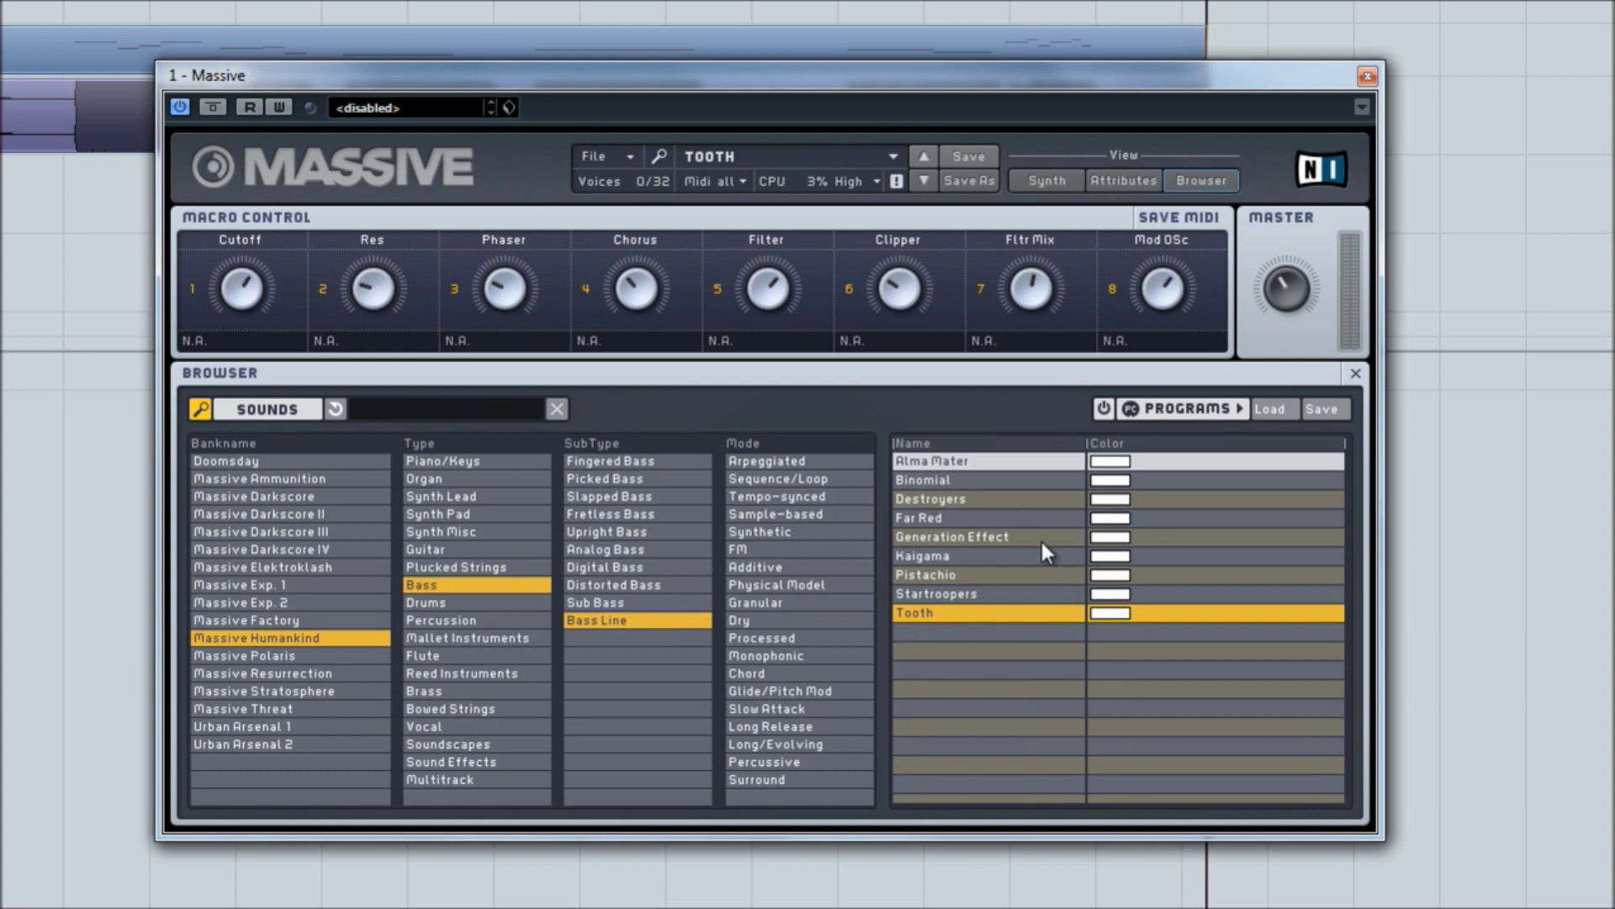
click(974, 517)
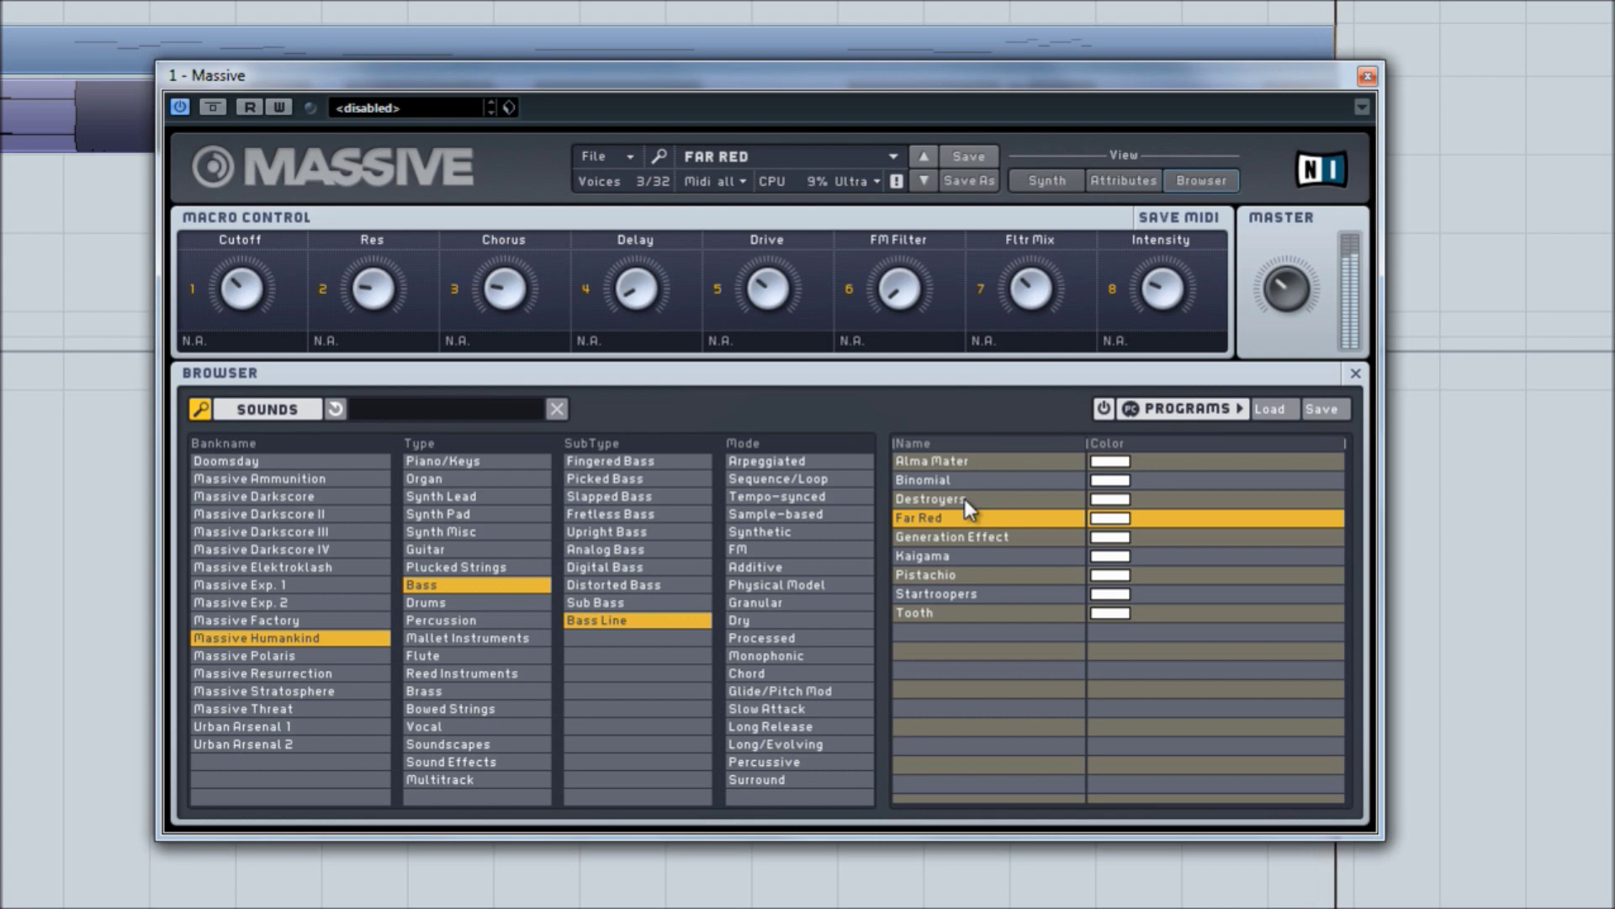
click(971, 553)
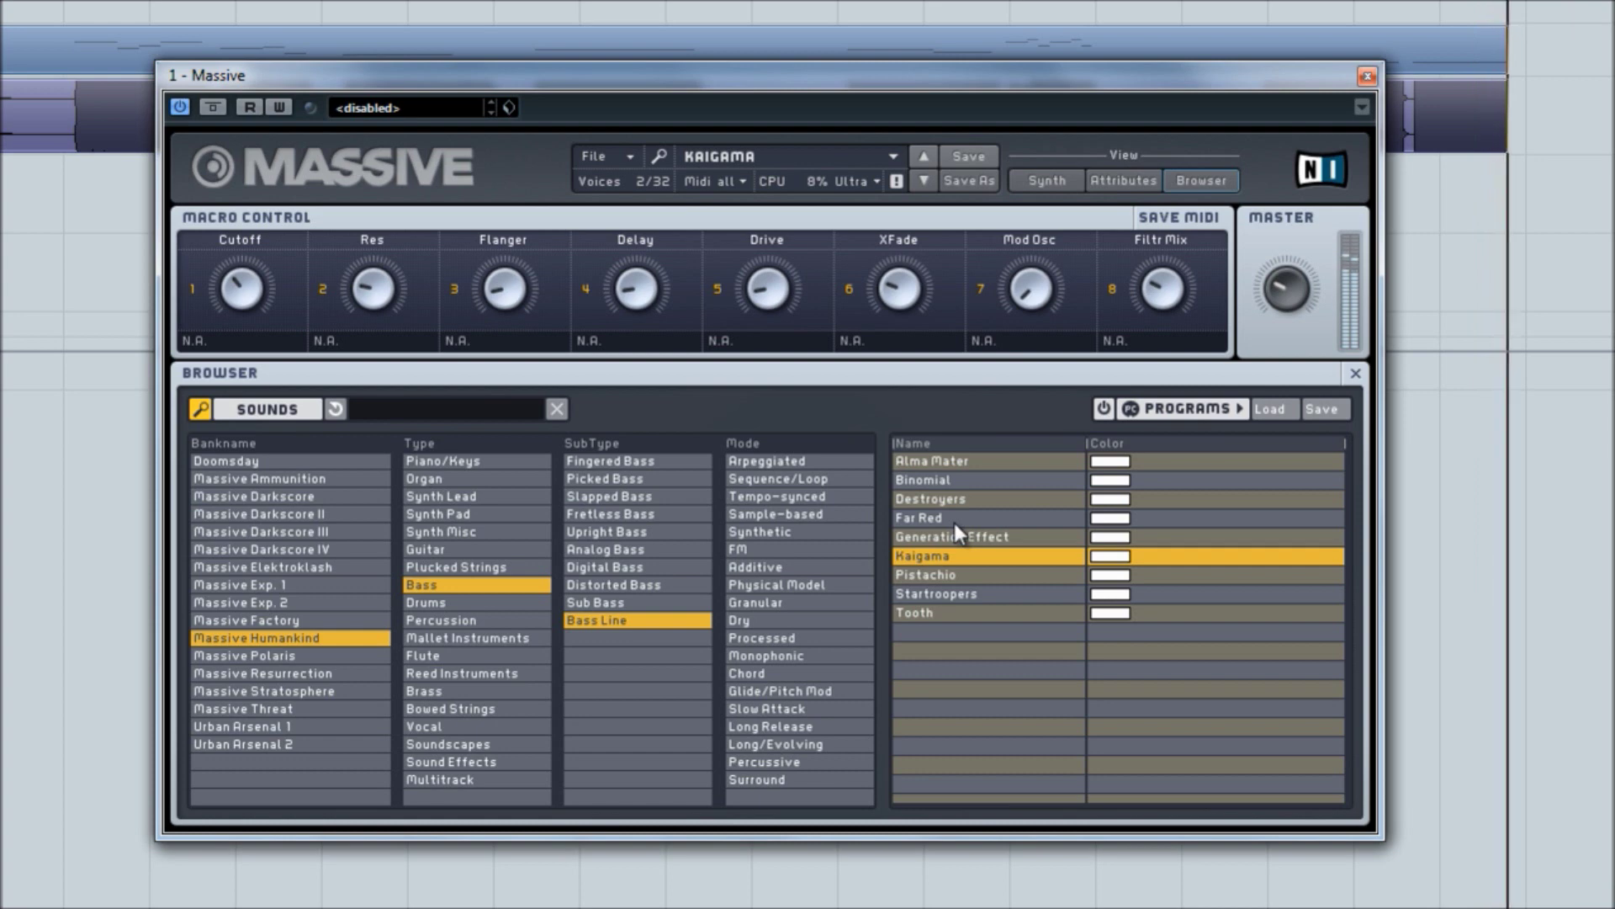
click(976, 592)
double_click(977, 593)
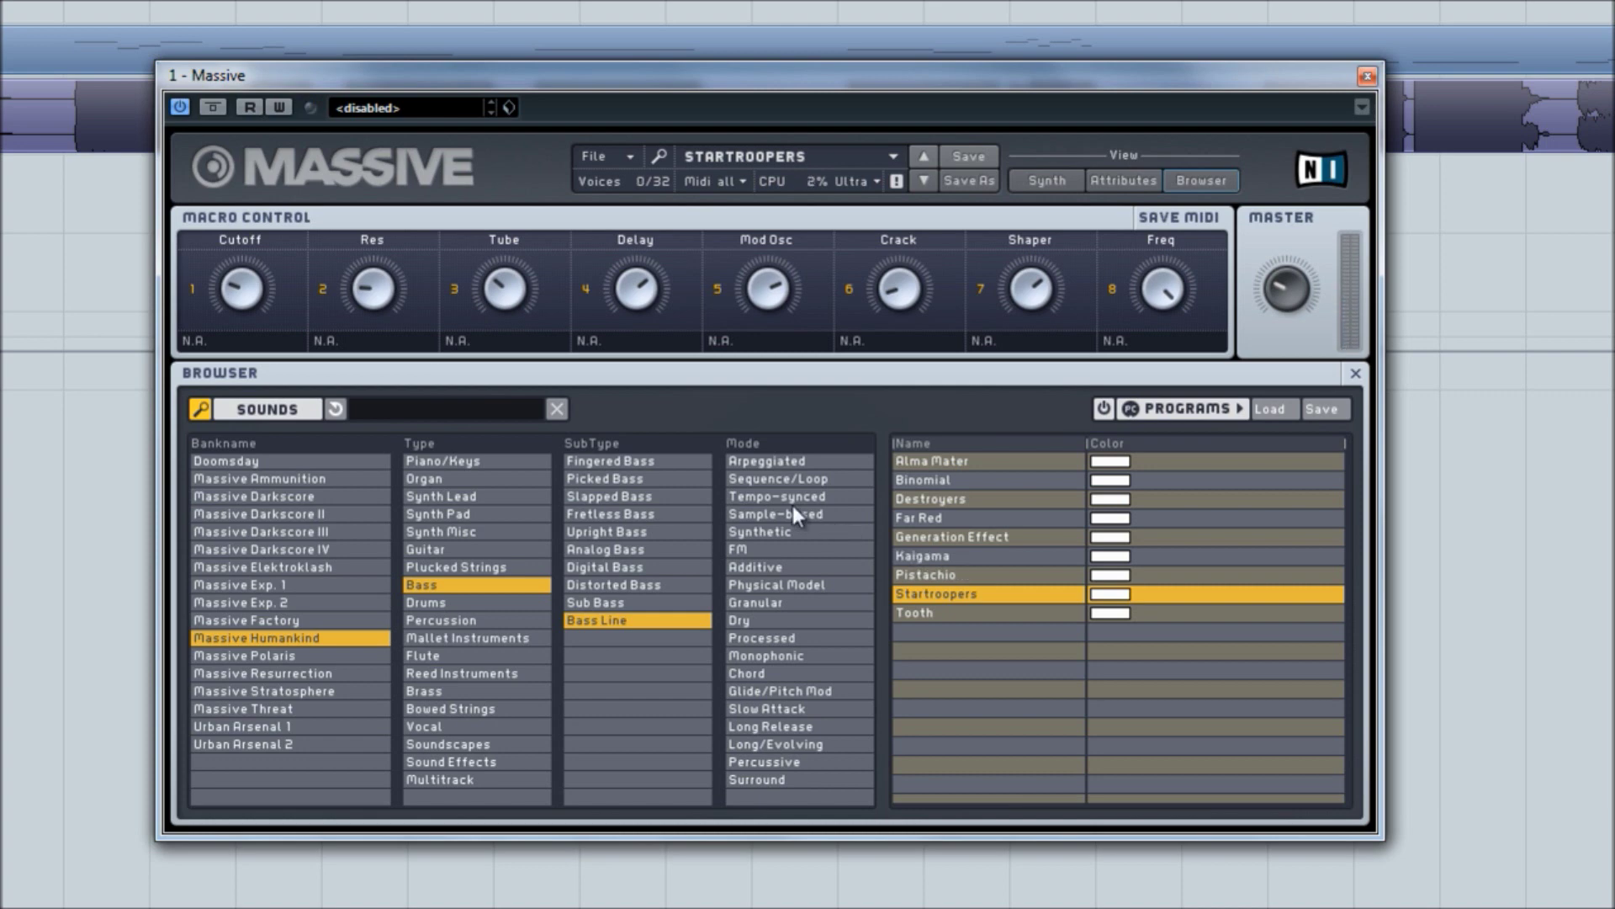
- Load the Binomial preset and vary its Drum macro while lowering WT-Pos and raising Reverb to maximum
click(1000, 479)
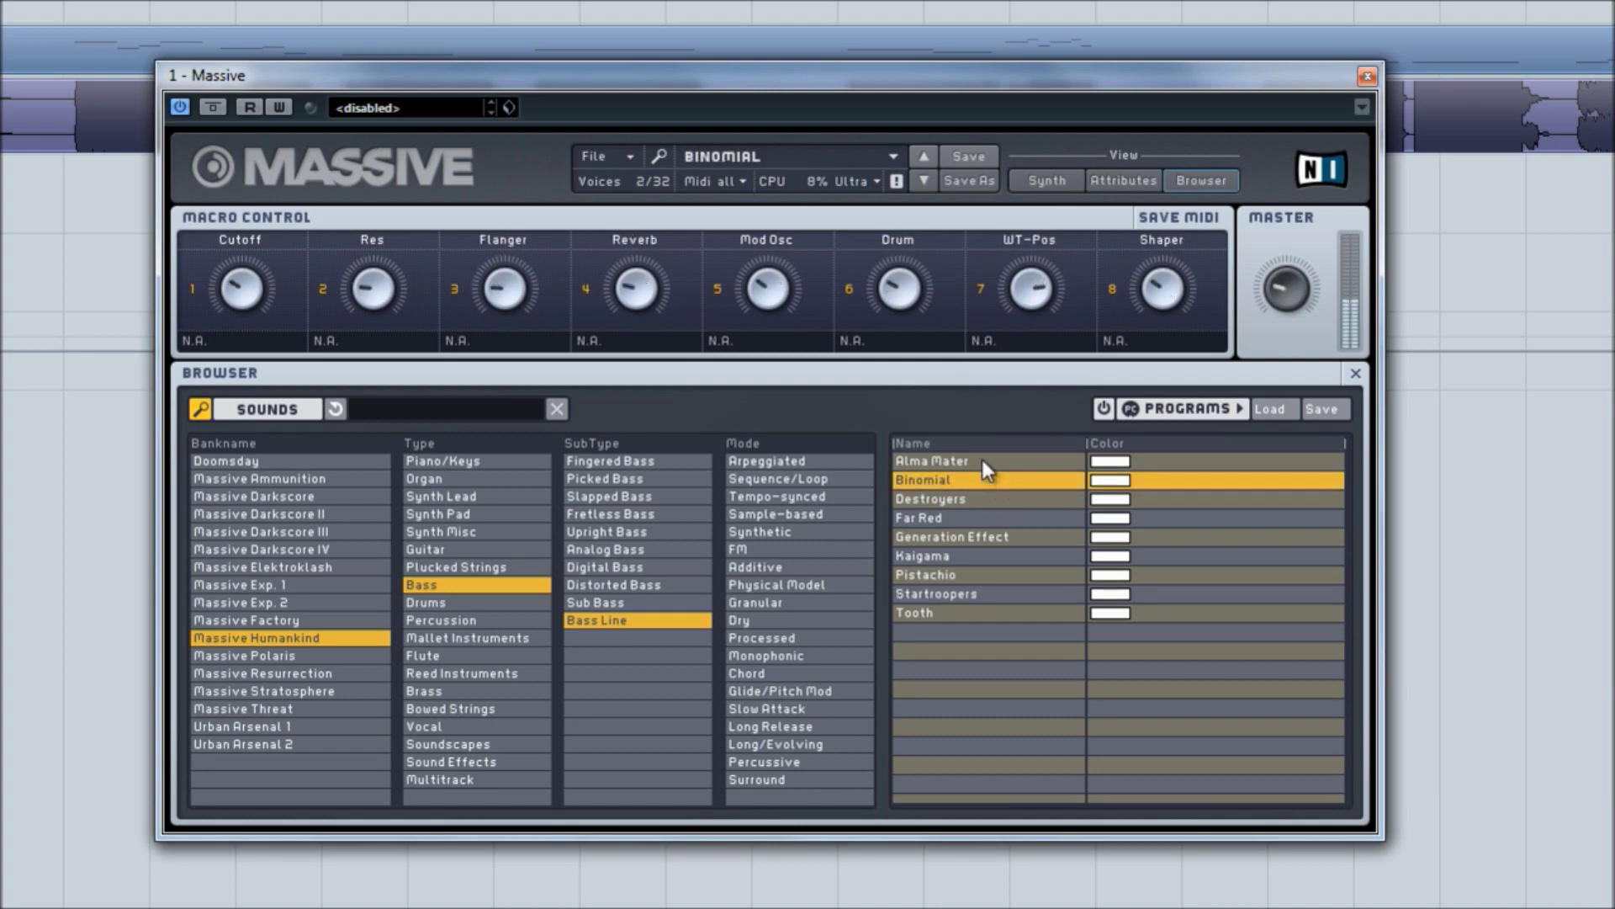
drag(897, 289, 903, 165)
drag(1028, 327, 1048, 433)
drag(634, 291, 653, 153)
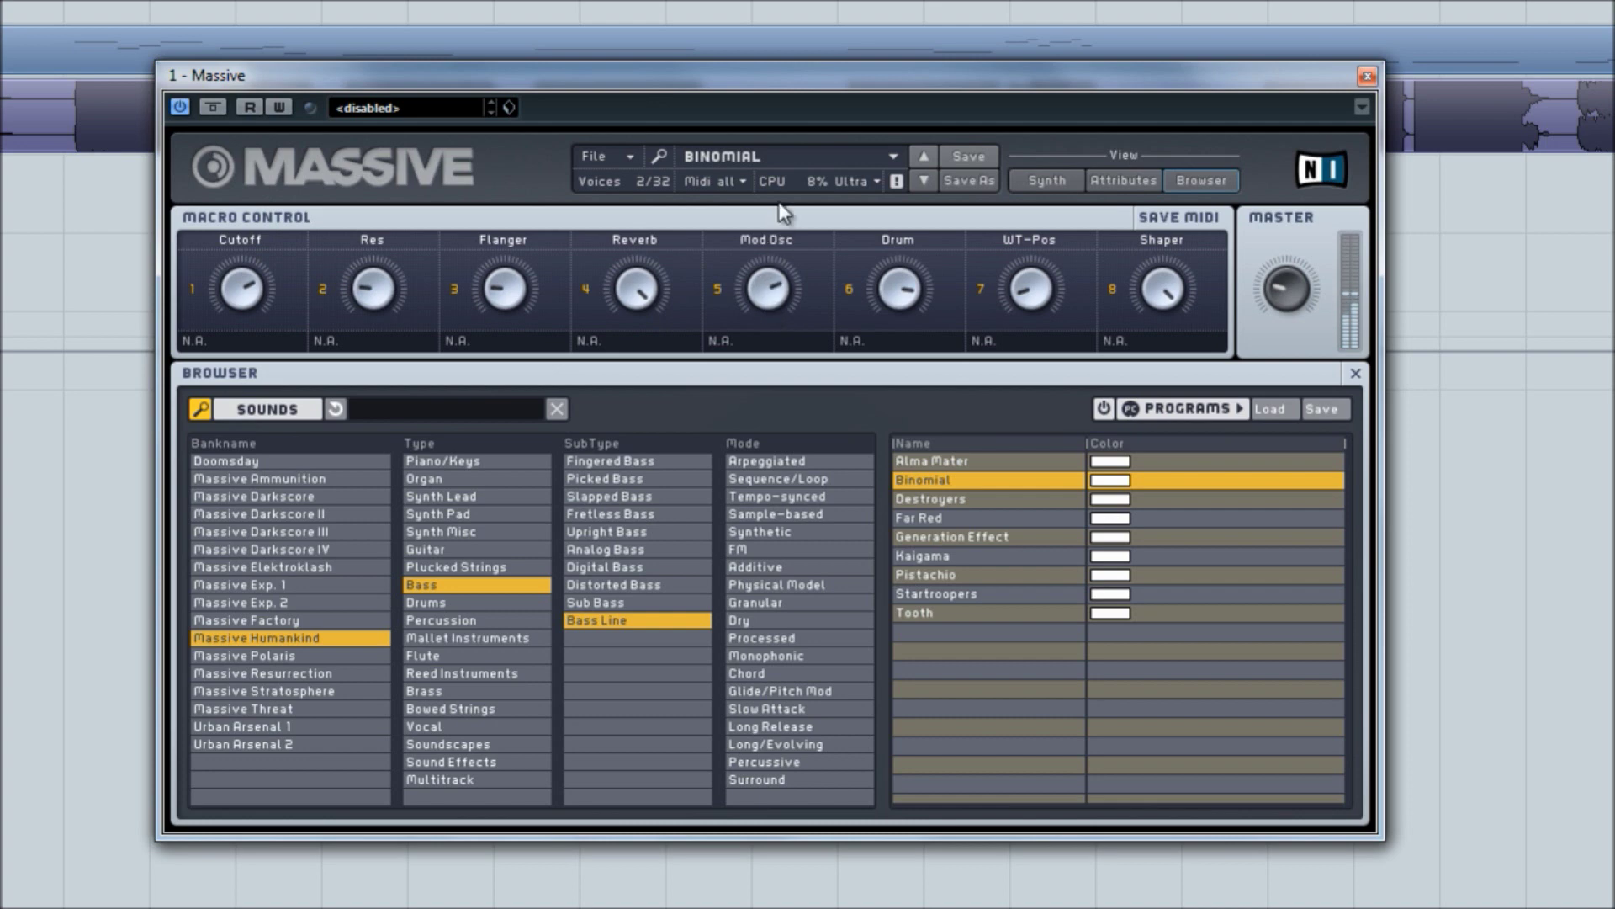
drag(888, 293, 898, 364)
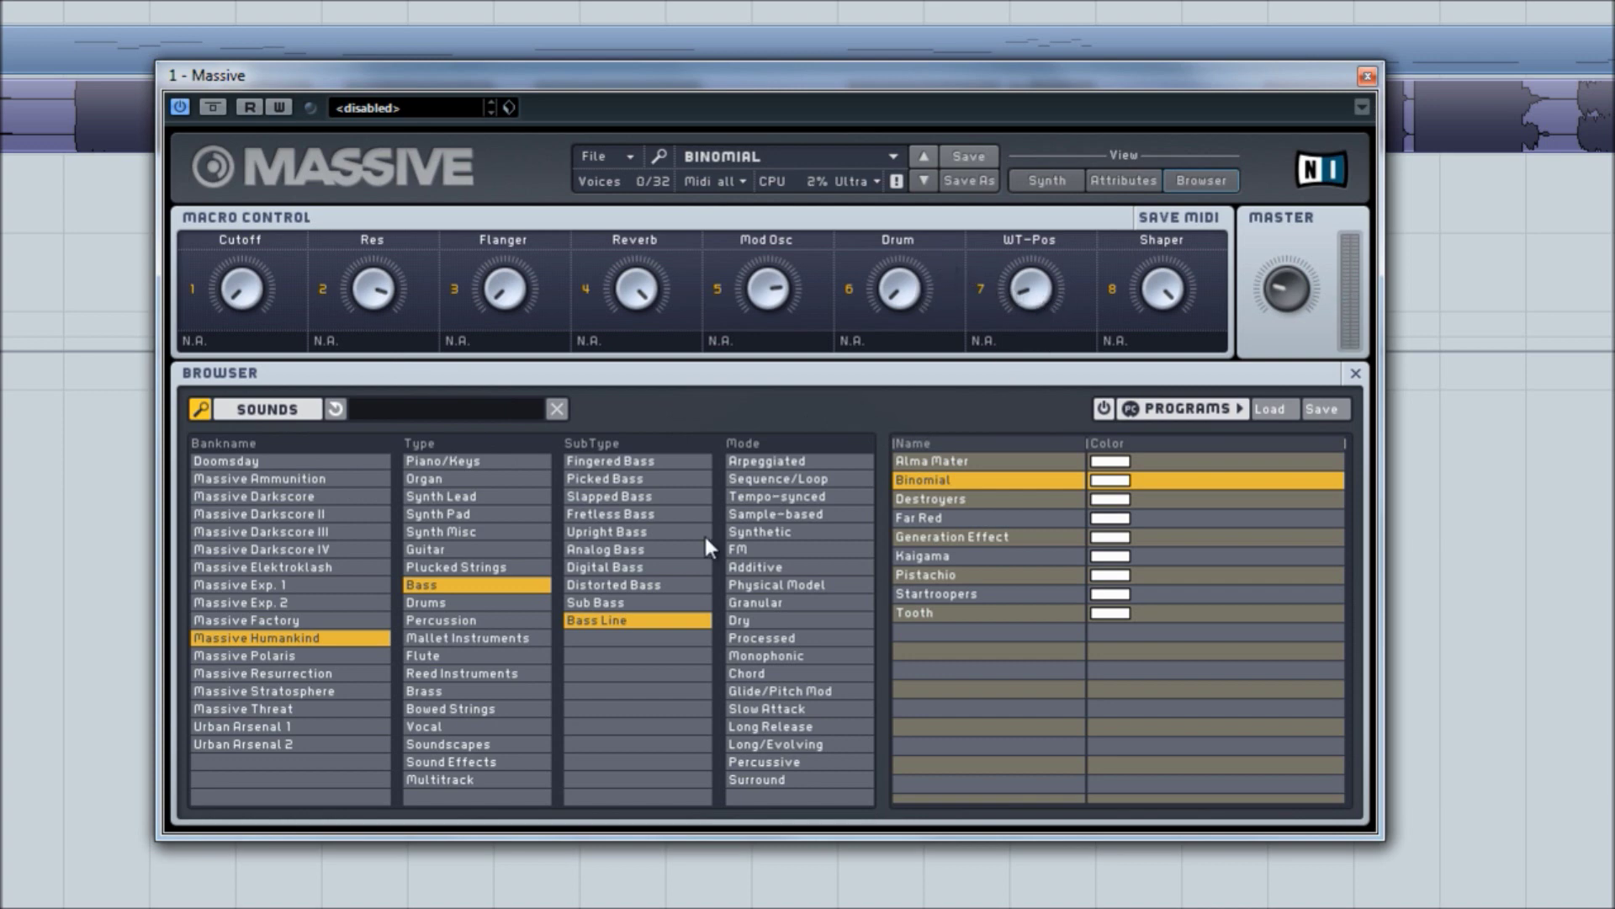
- Remove the Bass Line subtype filter and audition the Bass presets Bassassin, Chishinau, Enamel, Gradvalax, Lost Troop, Pampa and Qinosne
click(657, 622)
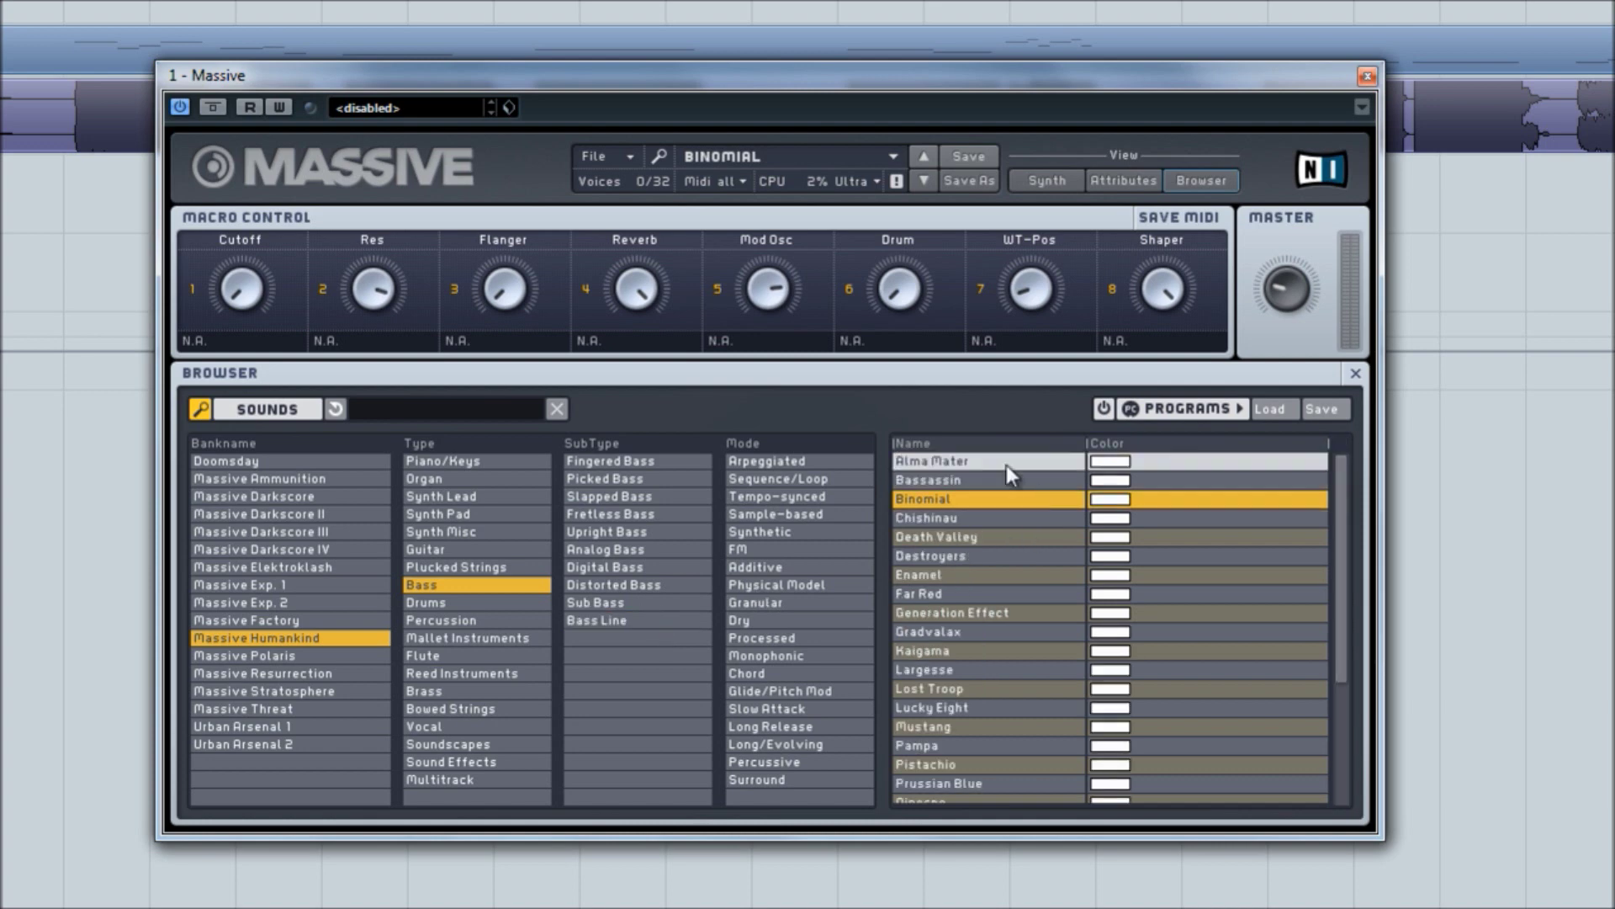
click(967, 481)
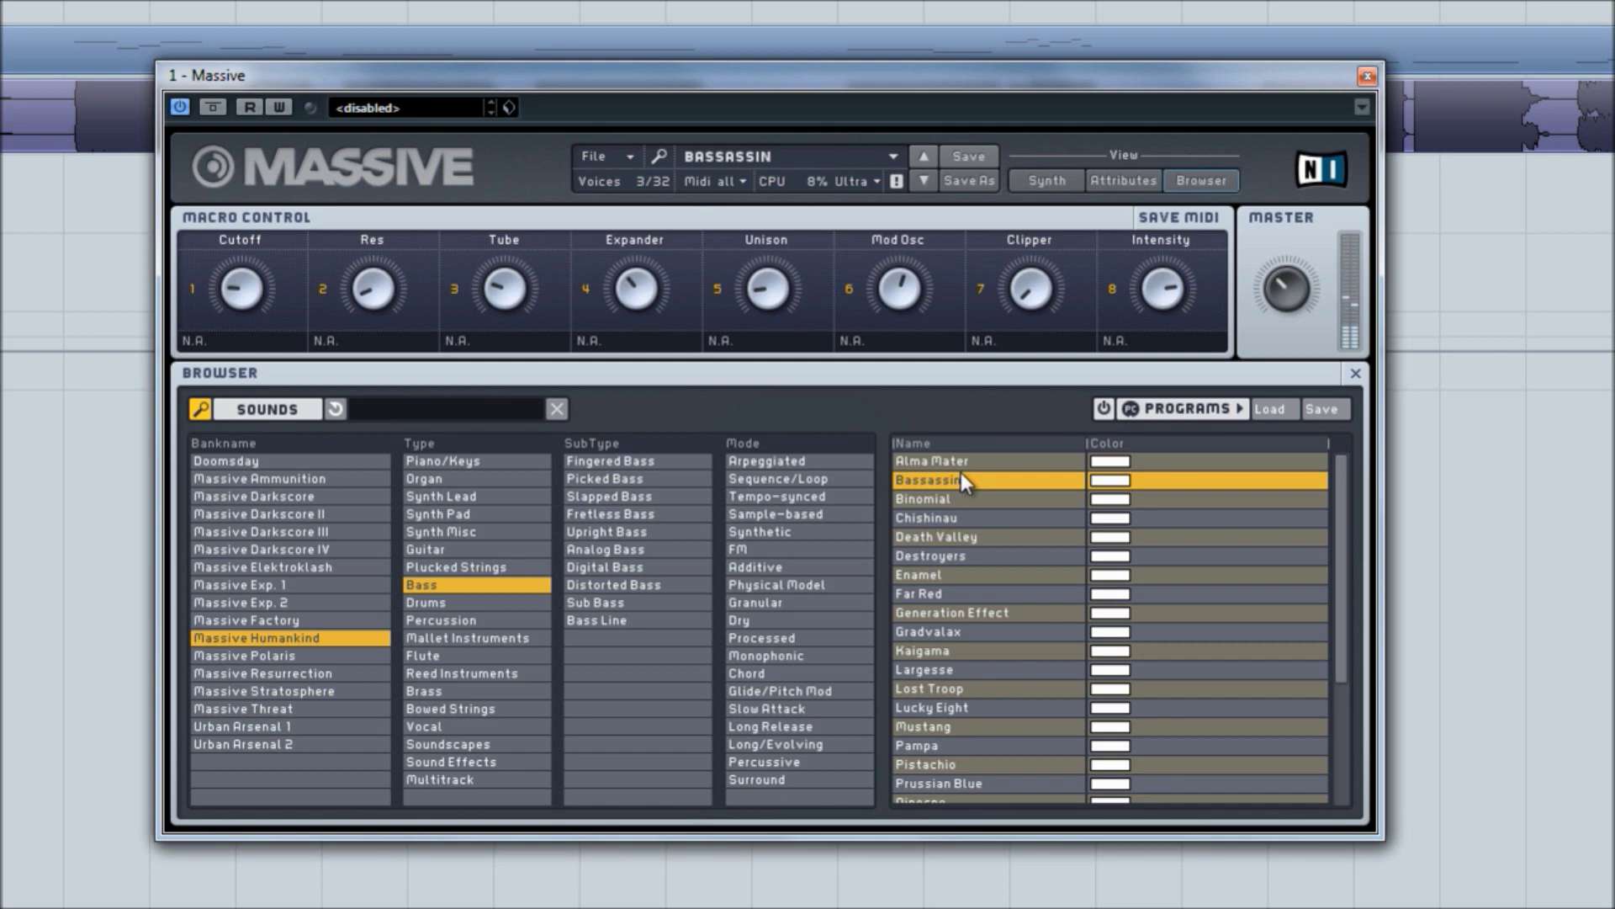
click(971, 520)
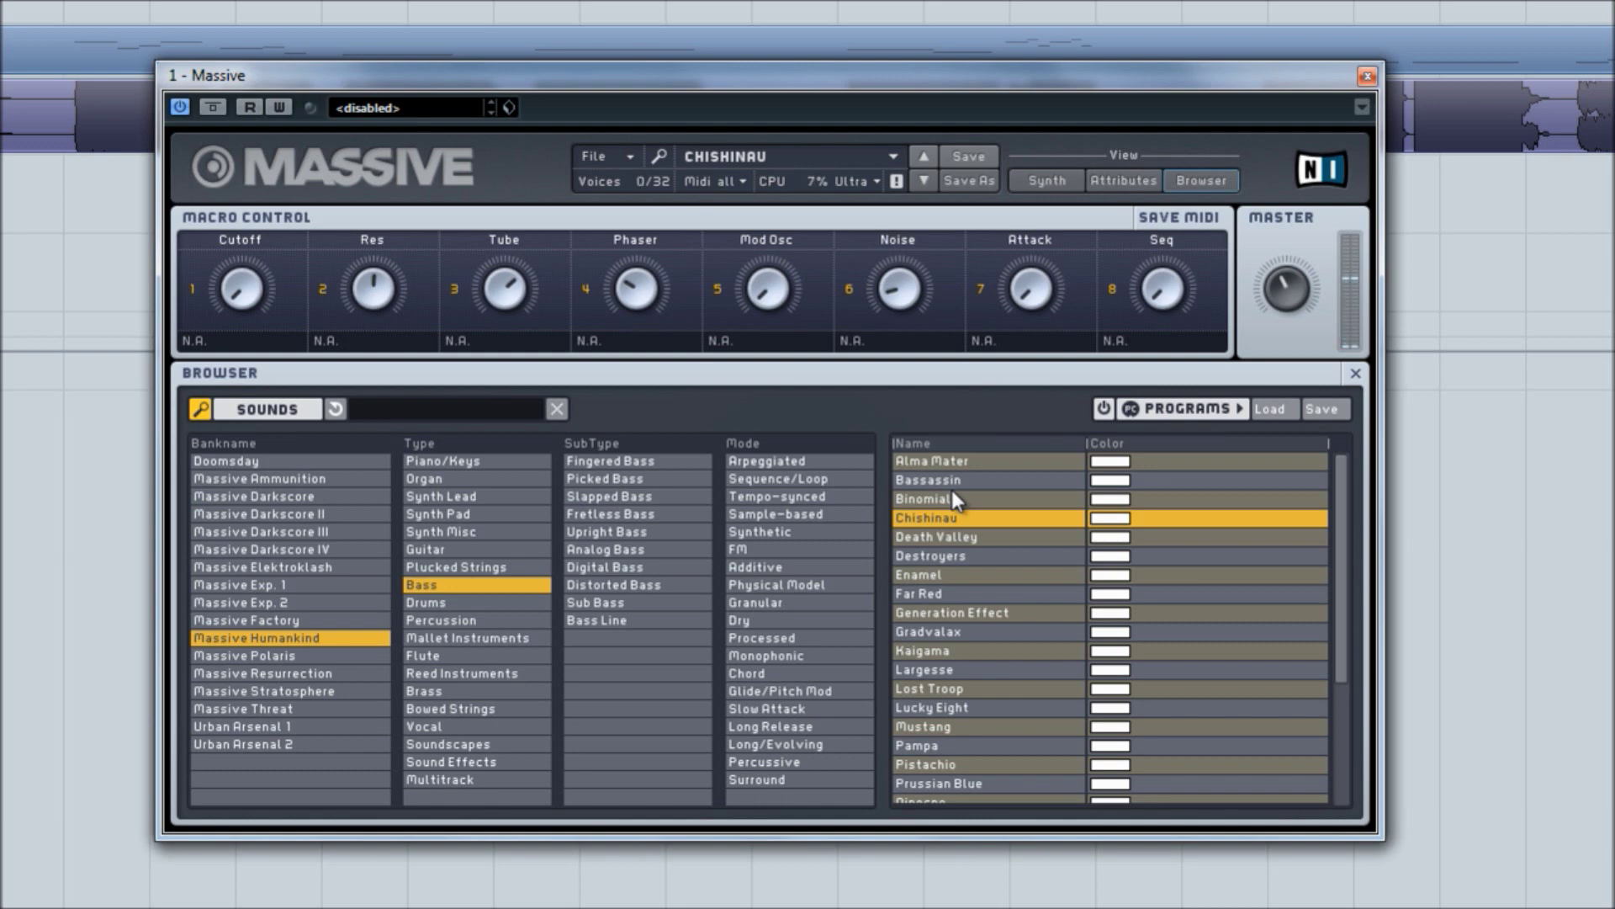
click(977, 572)
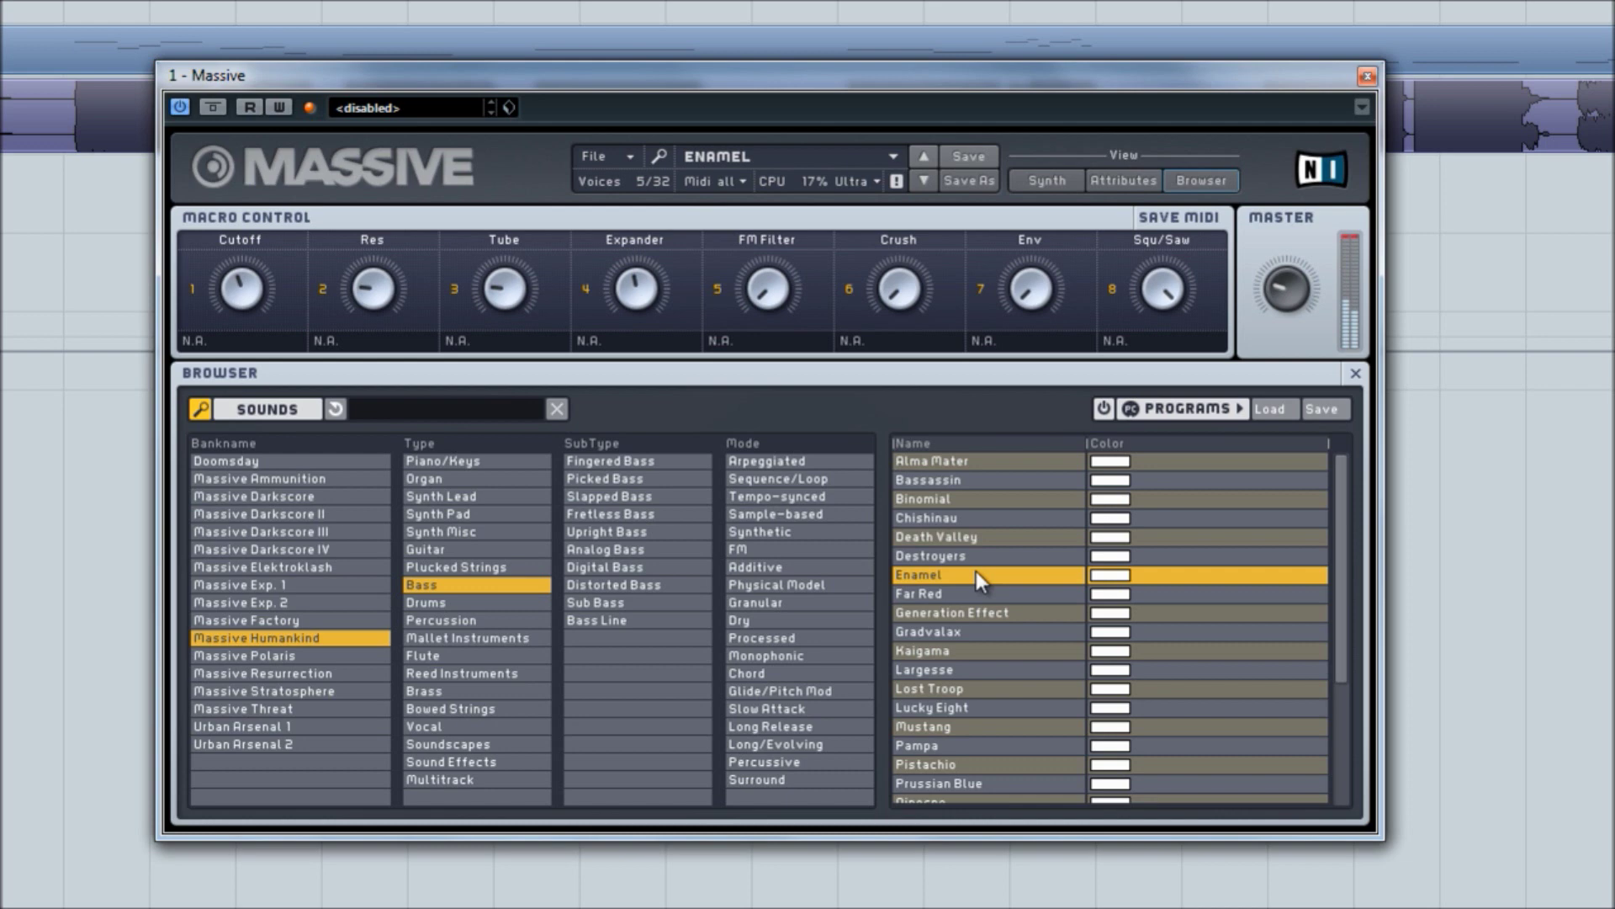
click(975, 630)
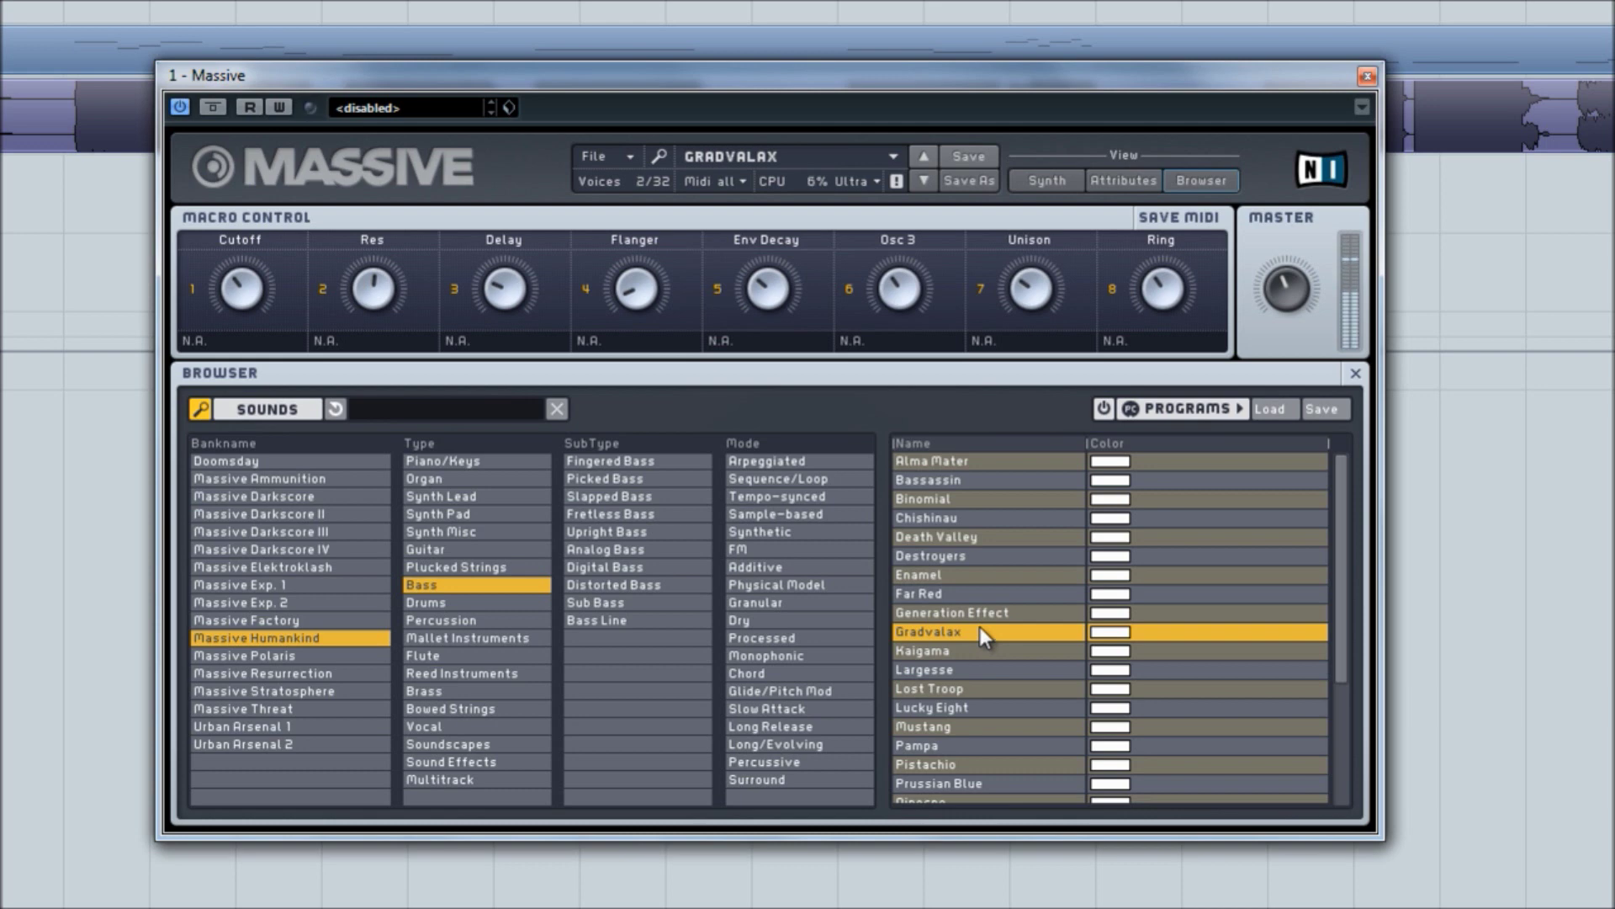
click(985, 683)
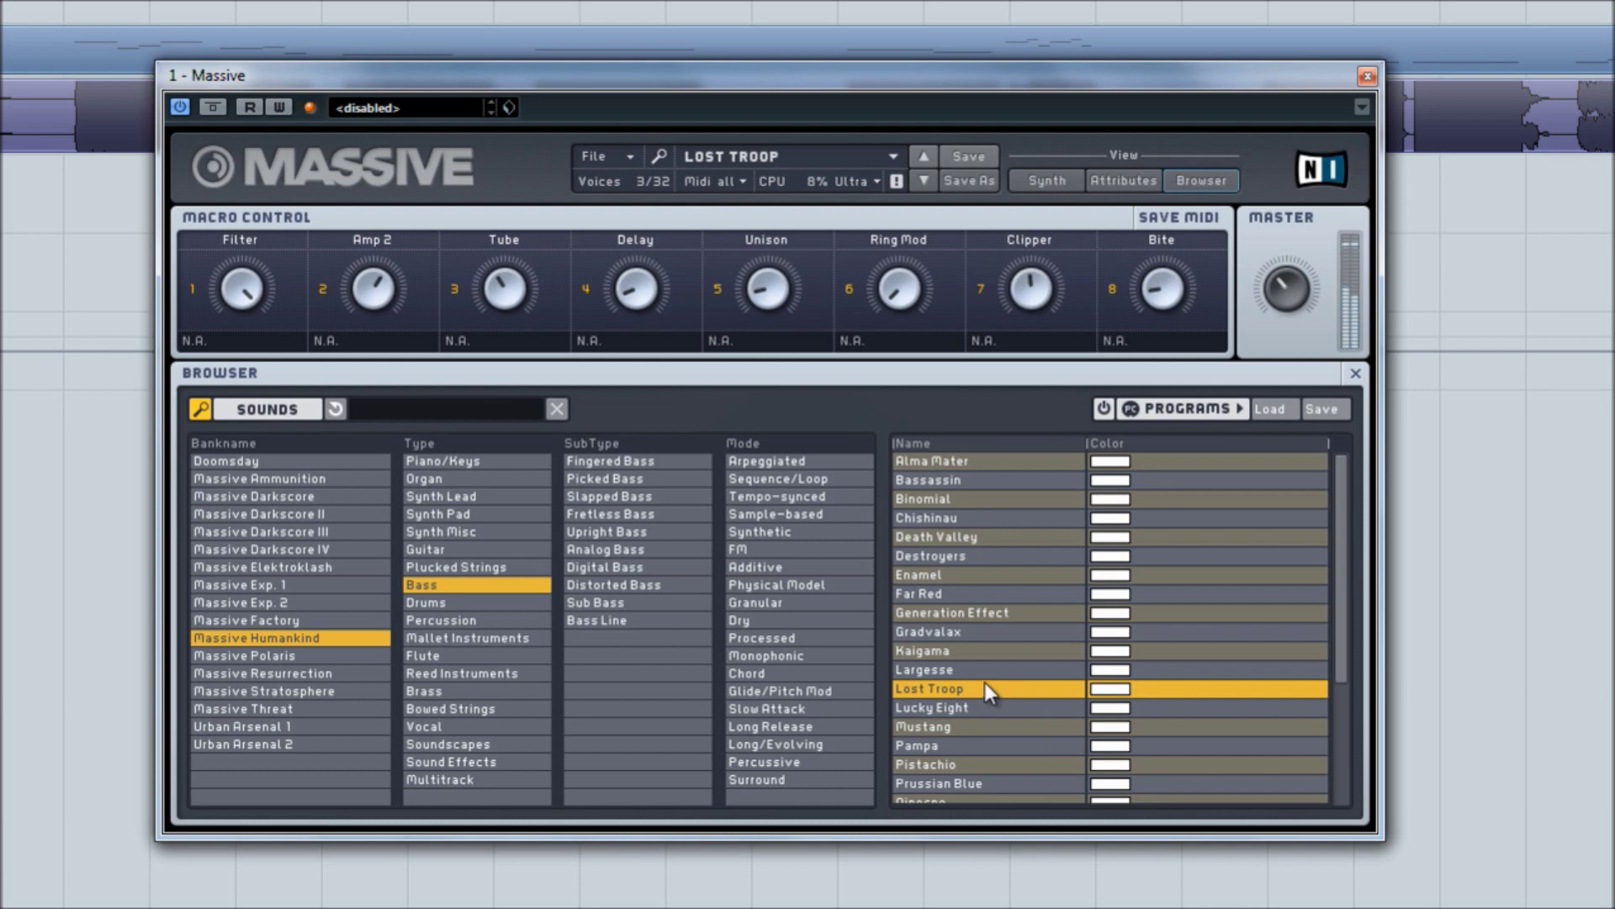
click(1023, 744)
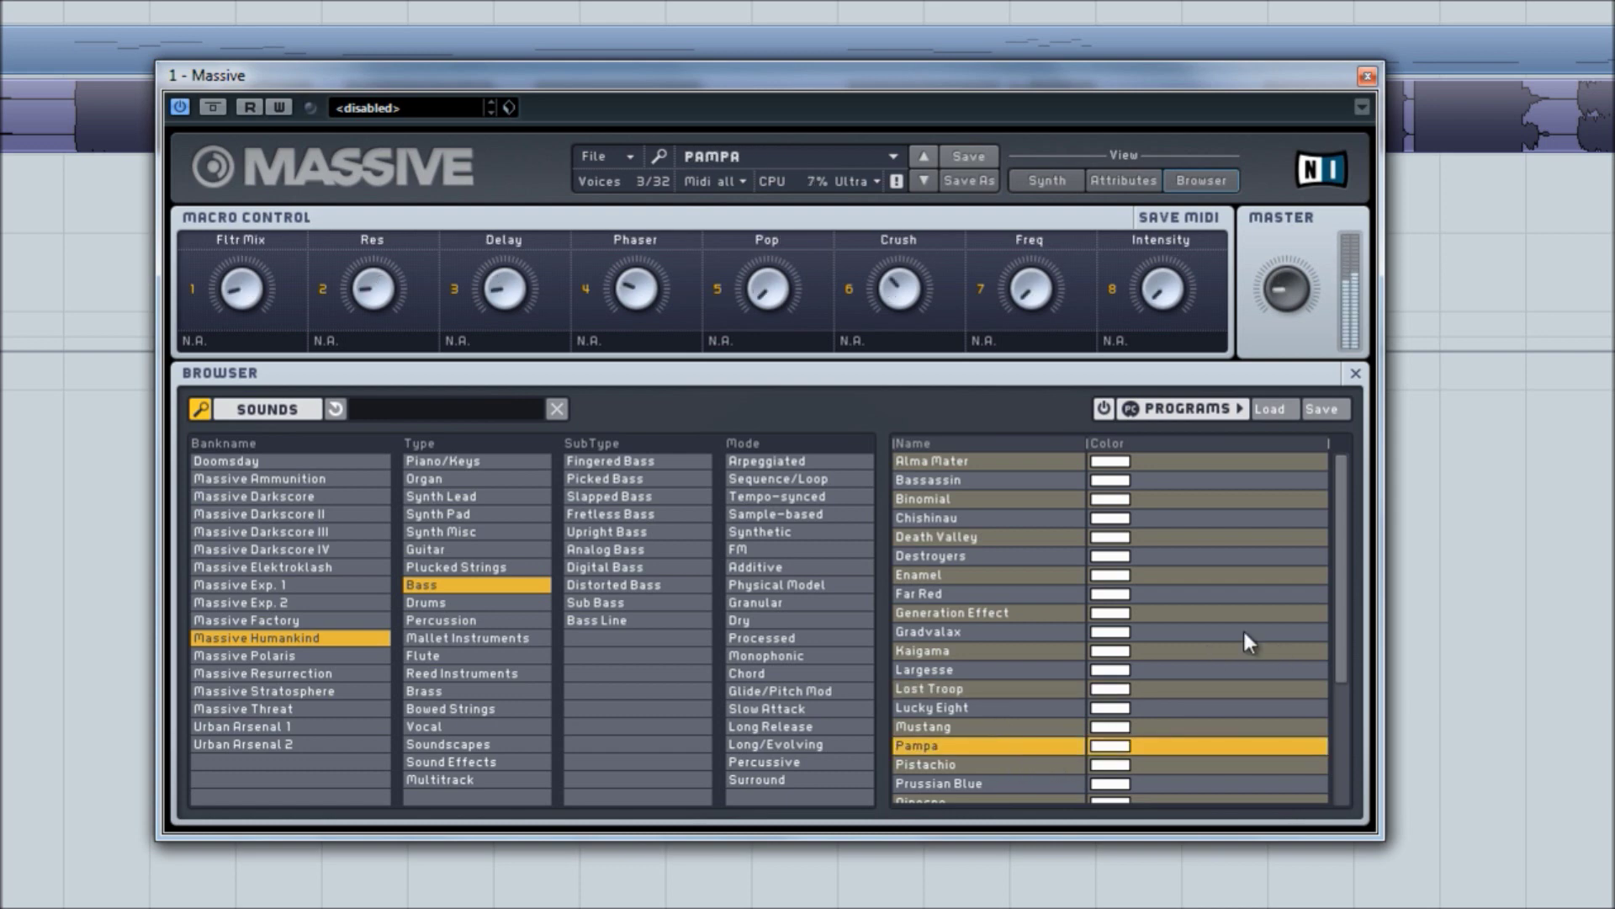
drag(1339, 581, 1344, 690)
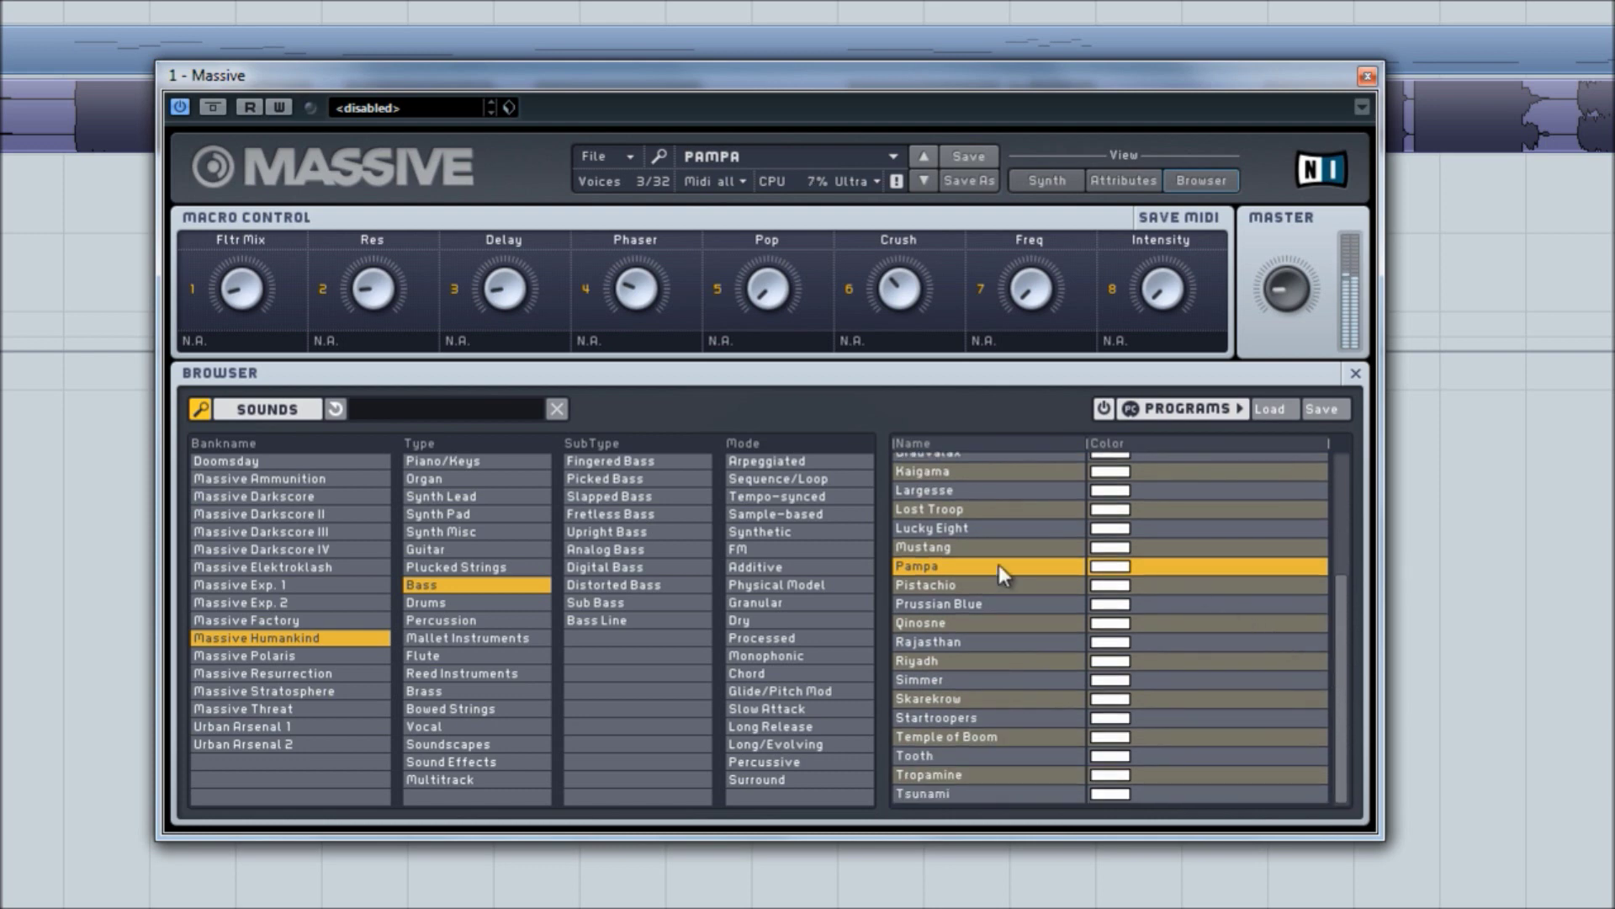
click(975, 622)
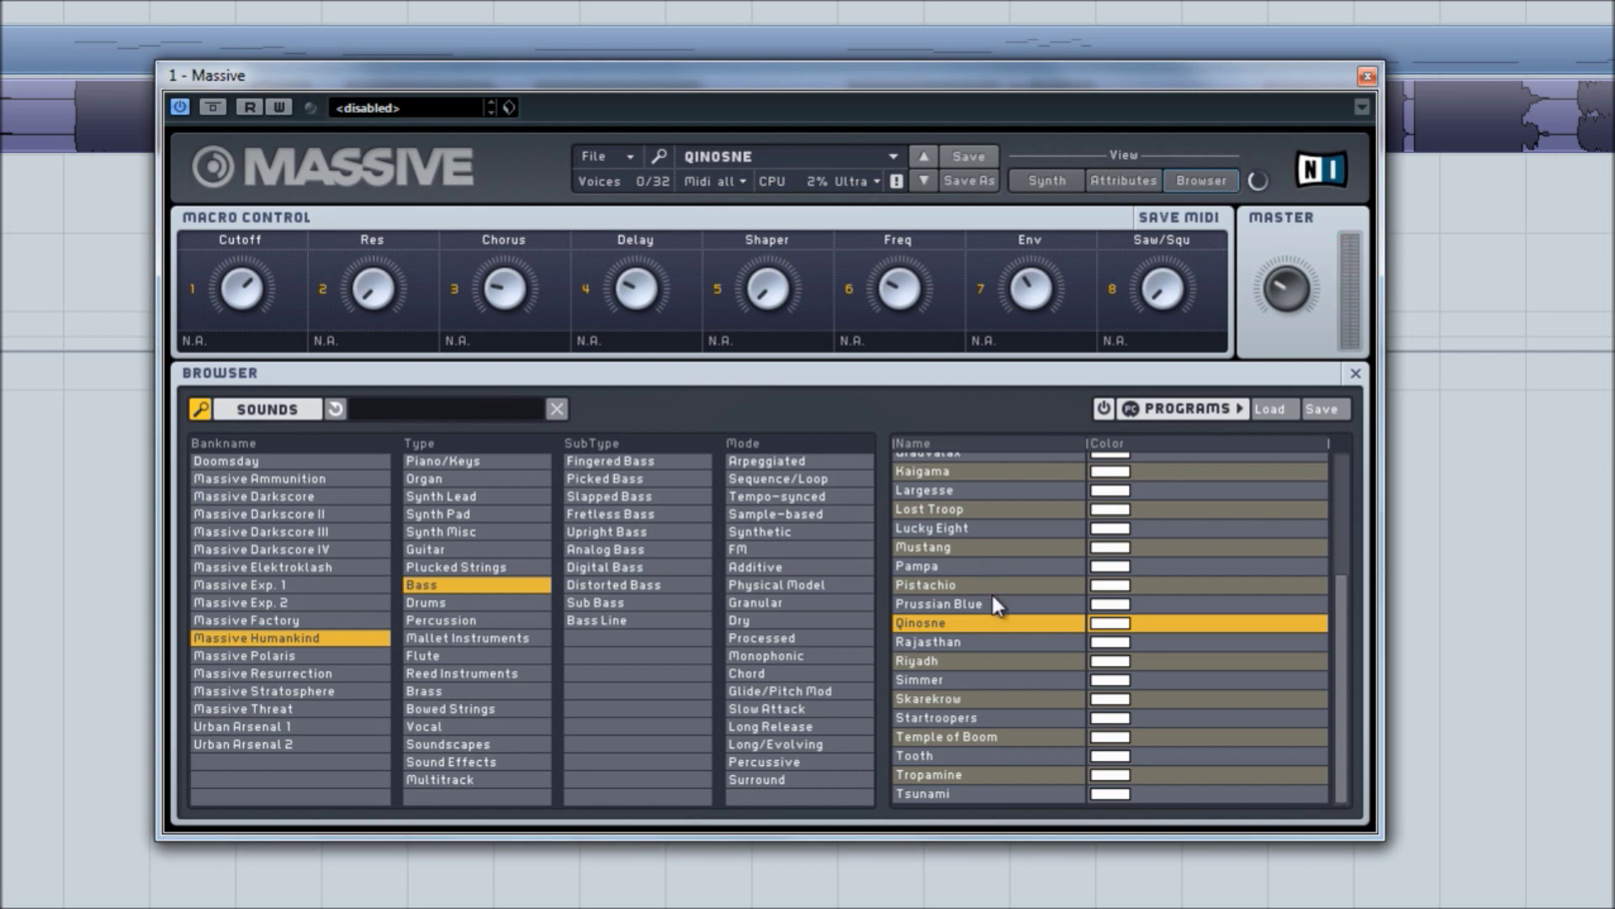
- Audition the Bass presets Rajasthan, Skarekrow, Tropamine and Tsunami
click(986, 640)
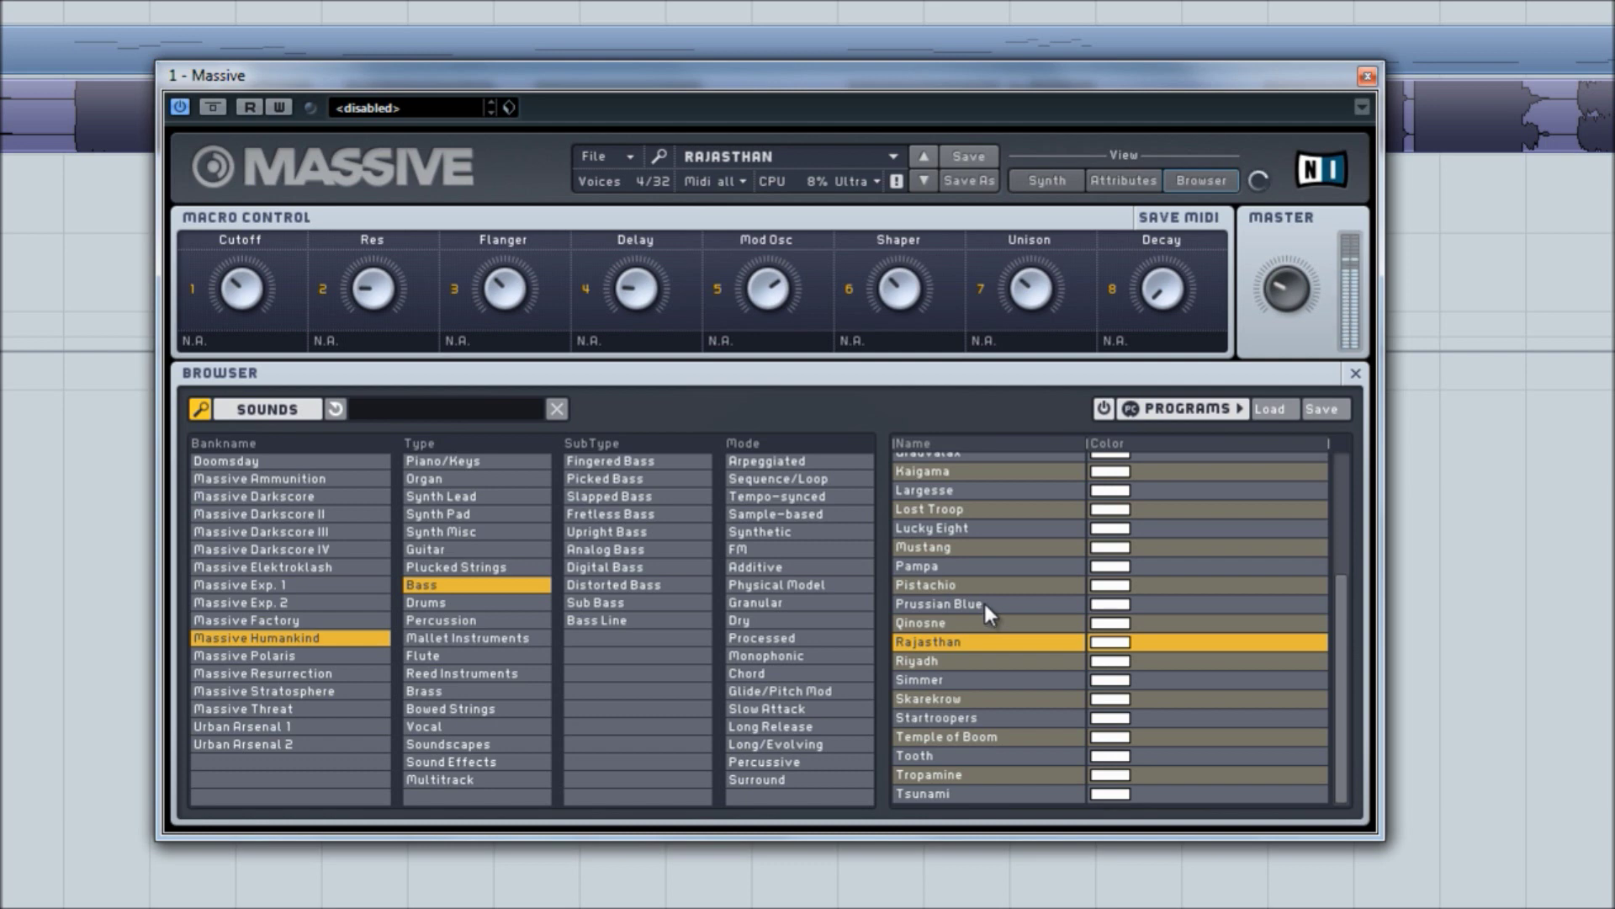
click(1020, 699)
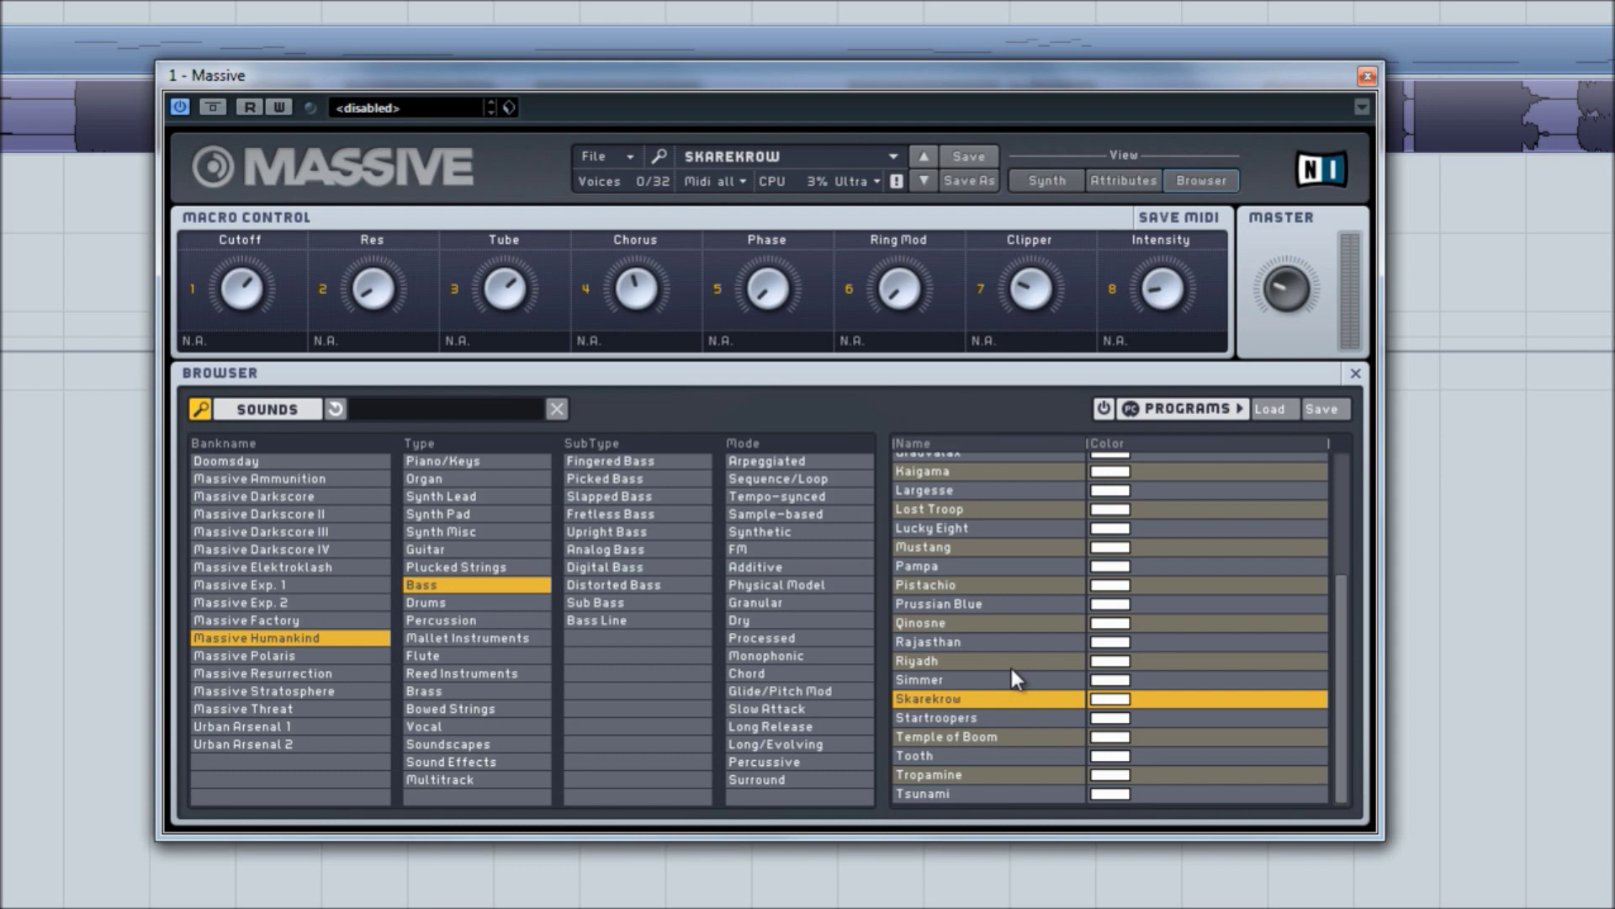
click(995, 771)
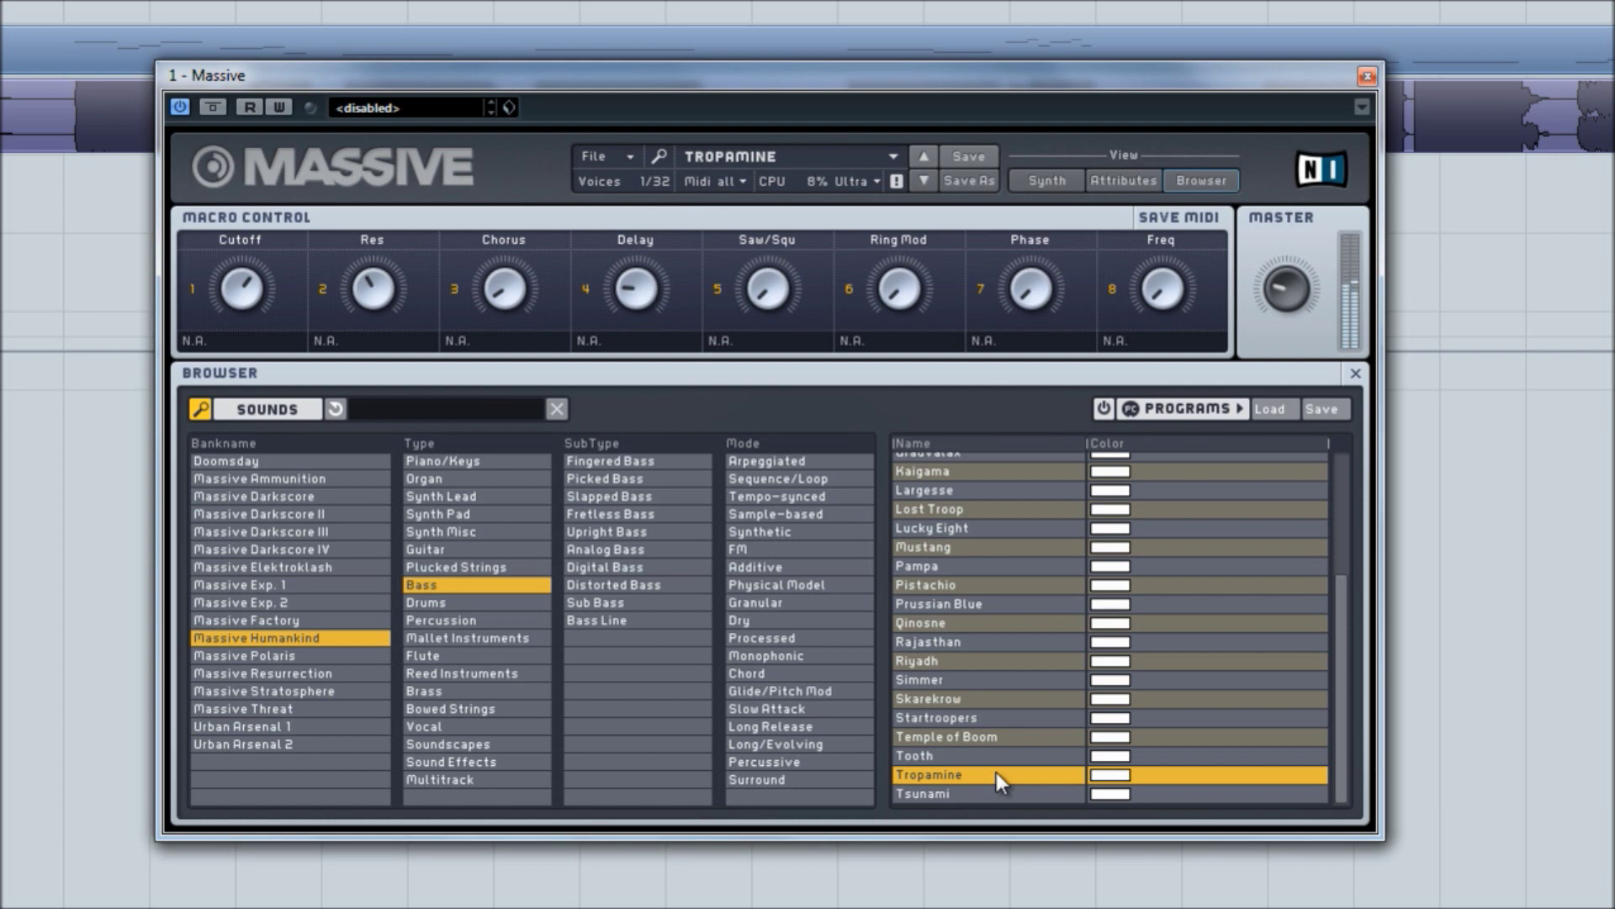
click(995, 791)
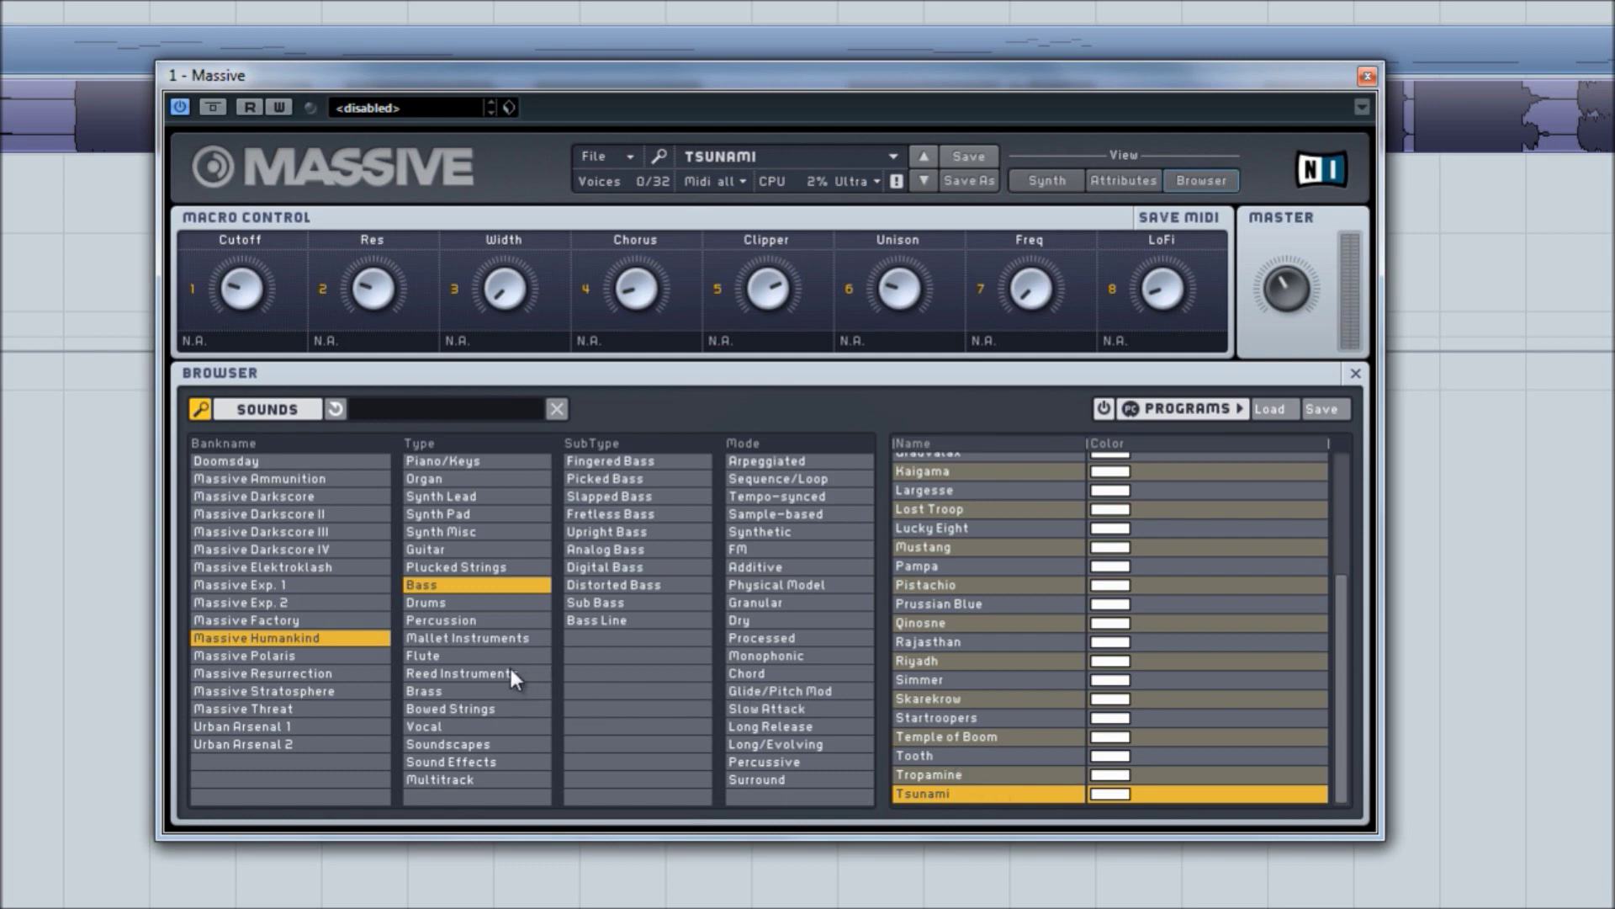
- Filter the sounds to Soundscapes and audition As Shadows Burn, Desert Ambience III and Elder Hexagon
click(512, 740)
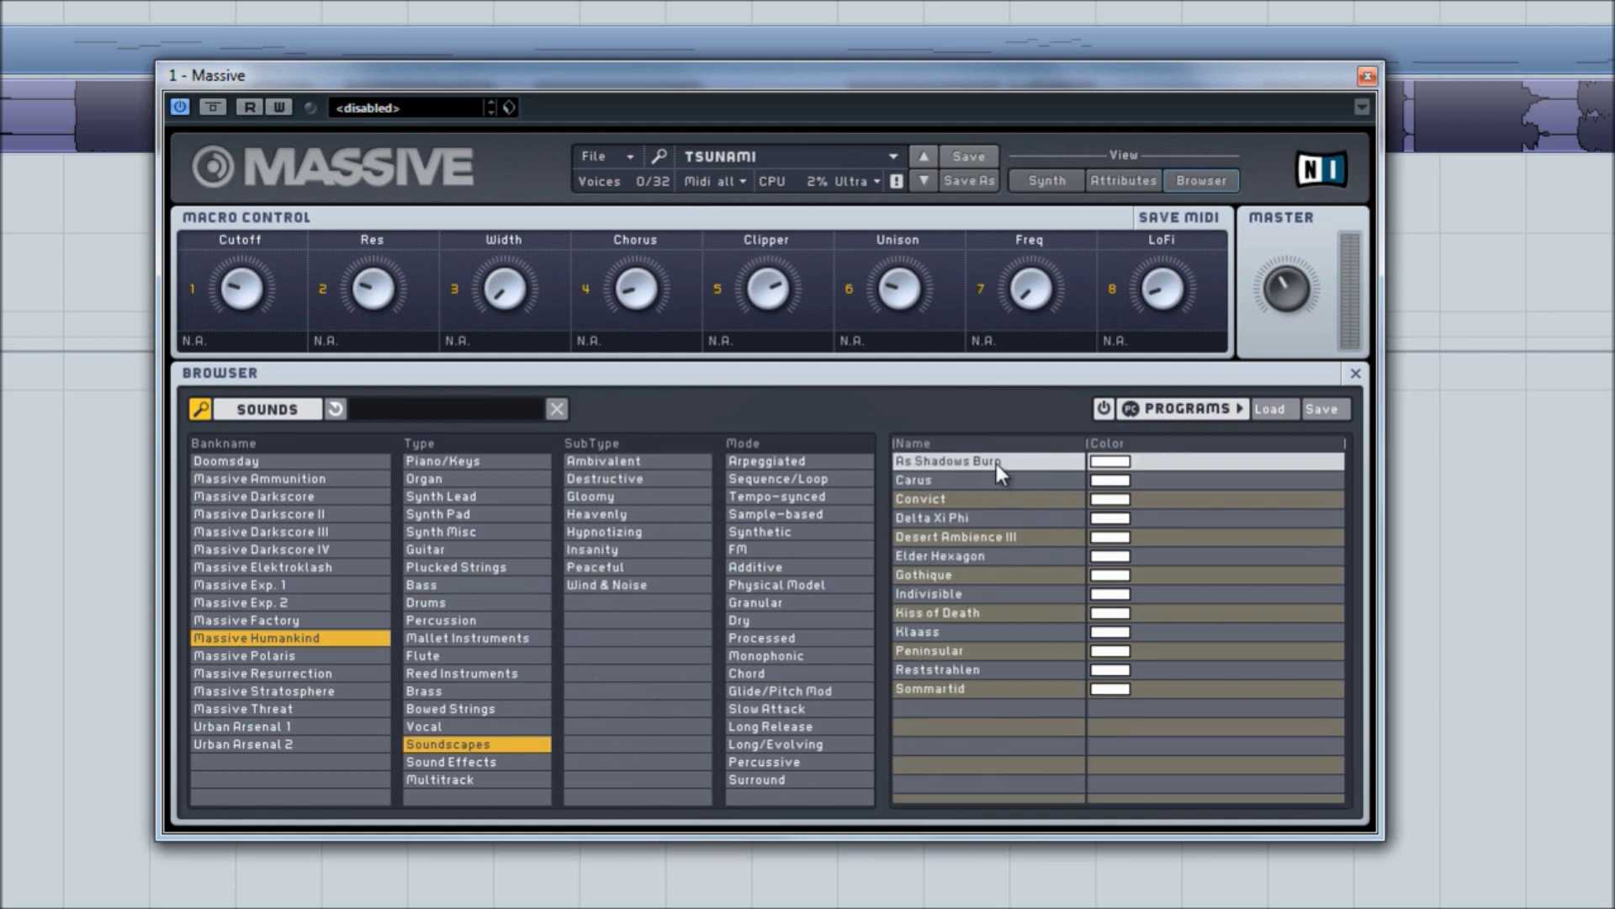
click(996, 463)
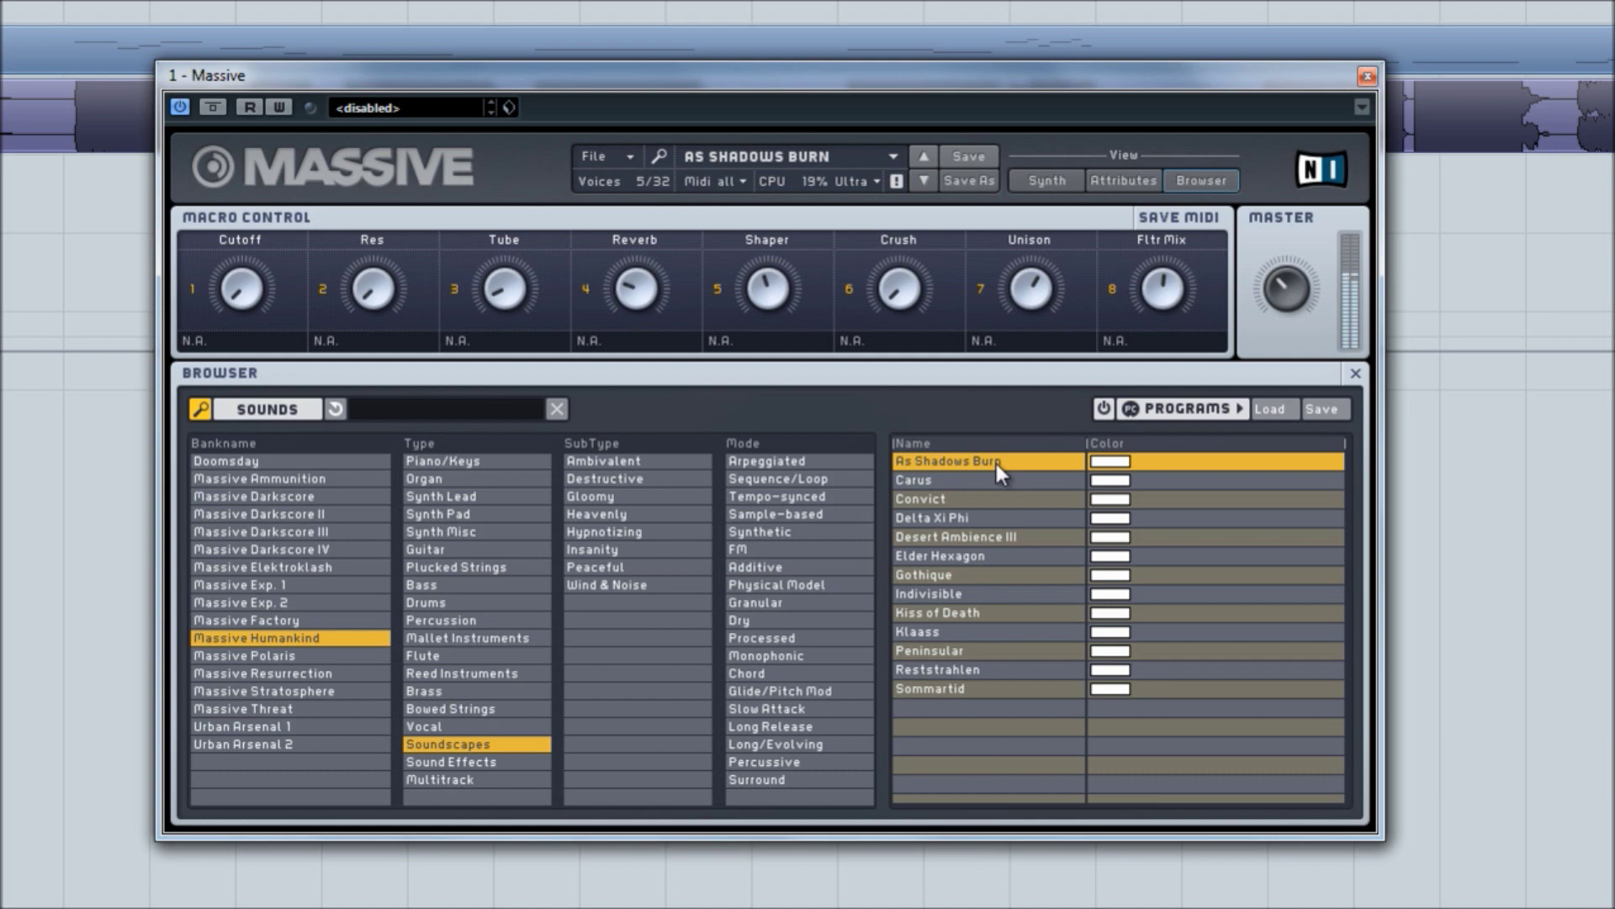
click(999, 538)
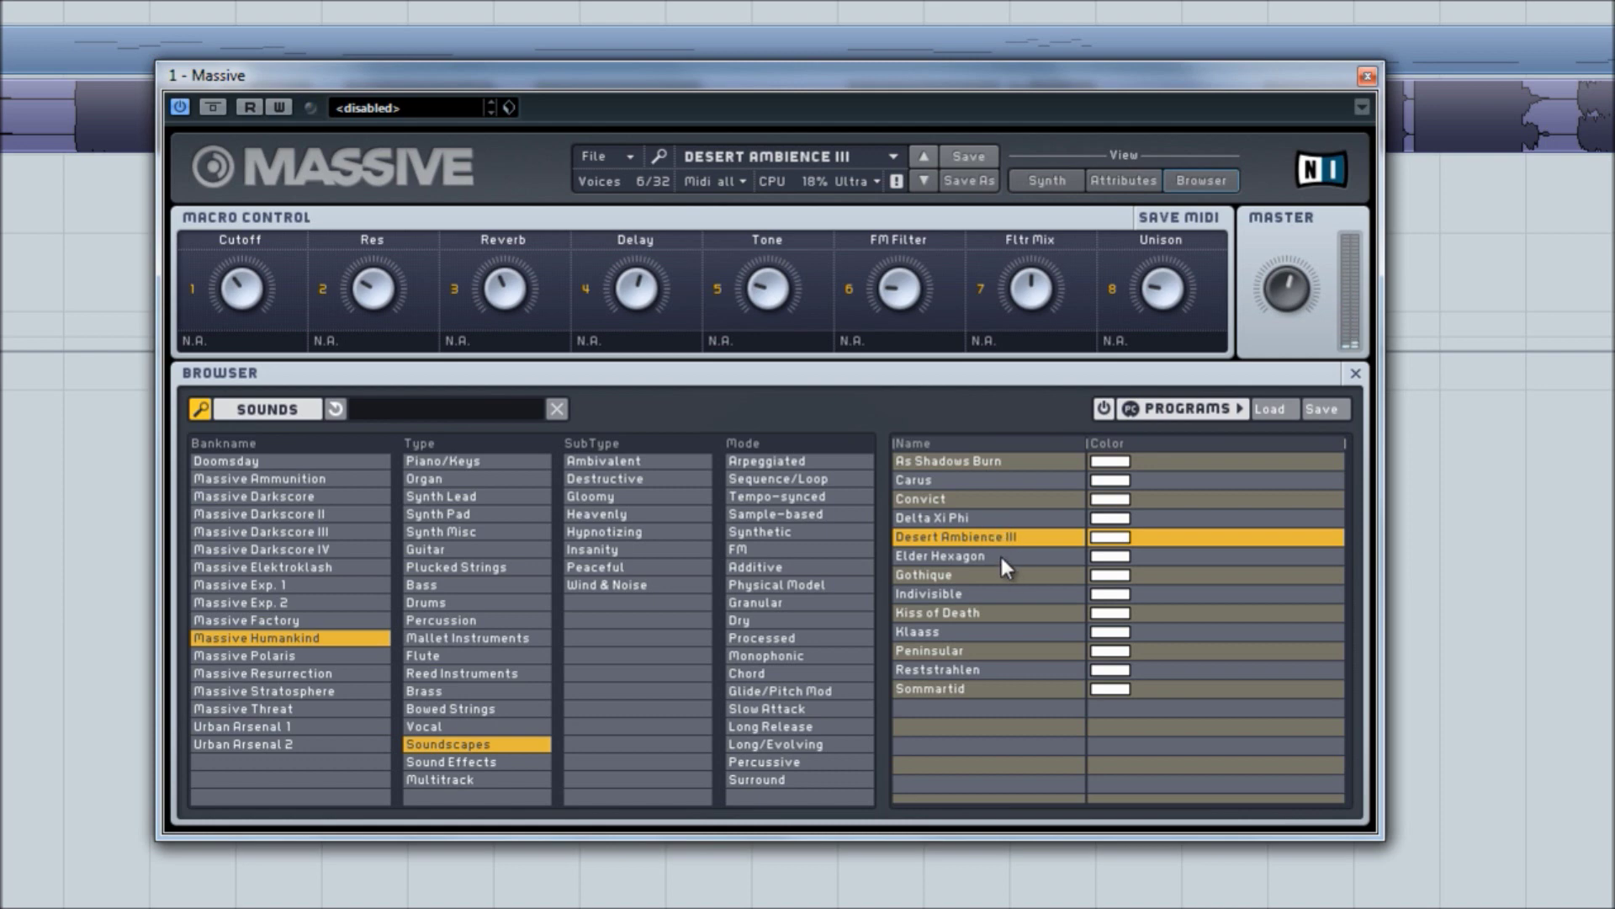
click(999, 553)
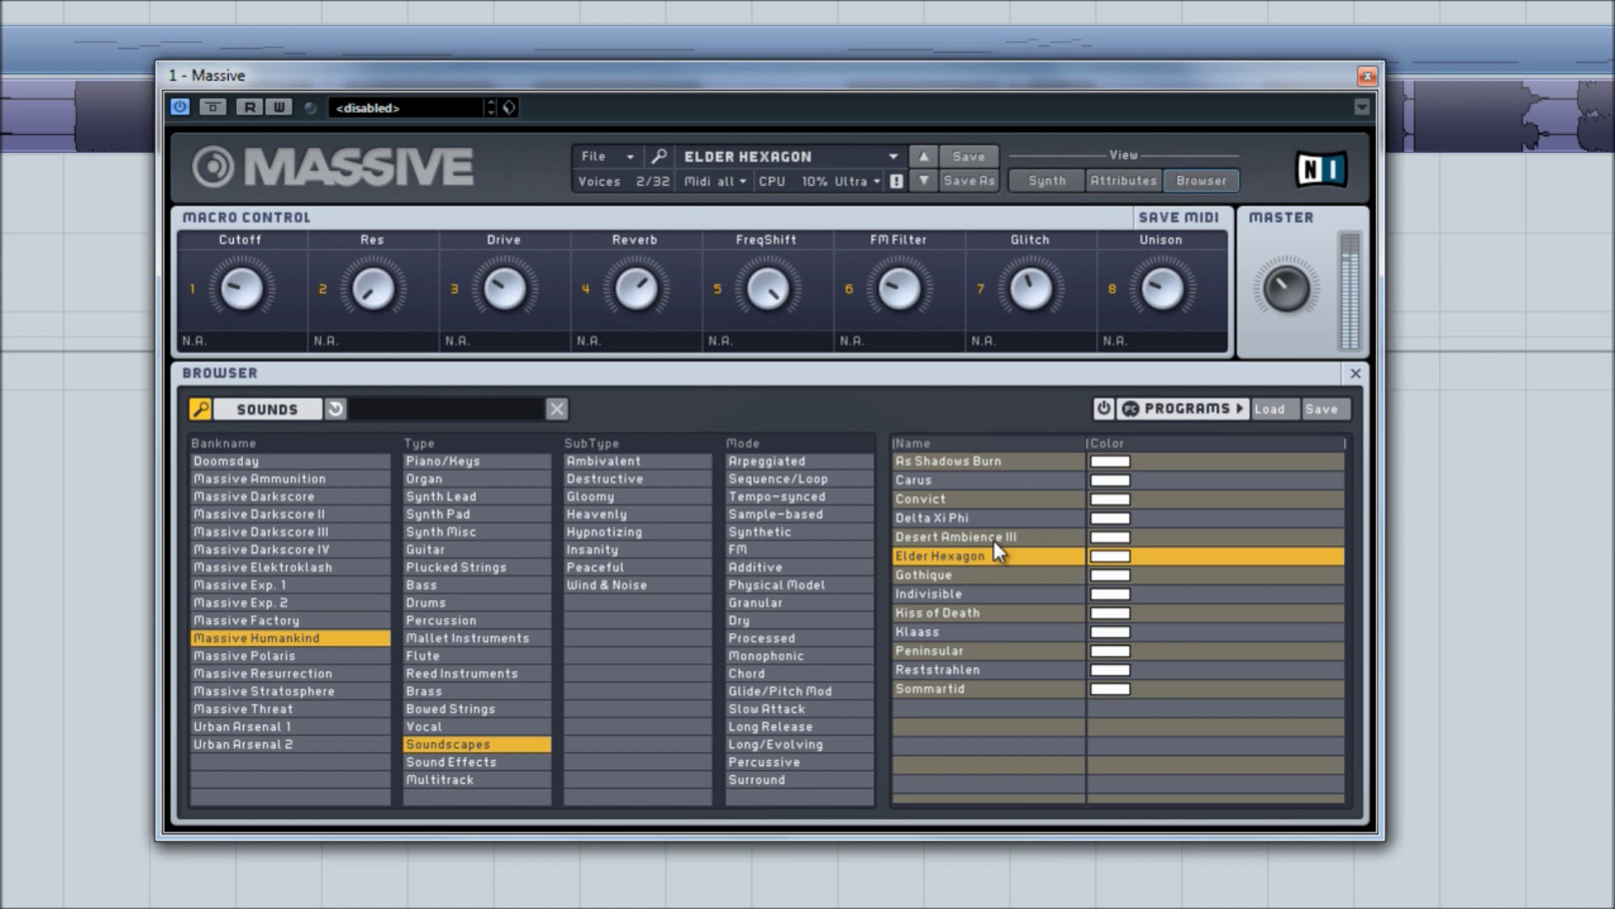
- Audition Kiss of Death while lowering its Cutoff macro and raising Drive, Unison and FM Filter, and load the Sommartid preset
click(1001, 611)
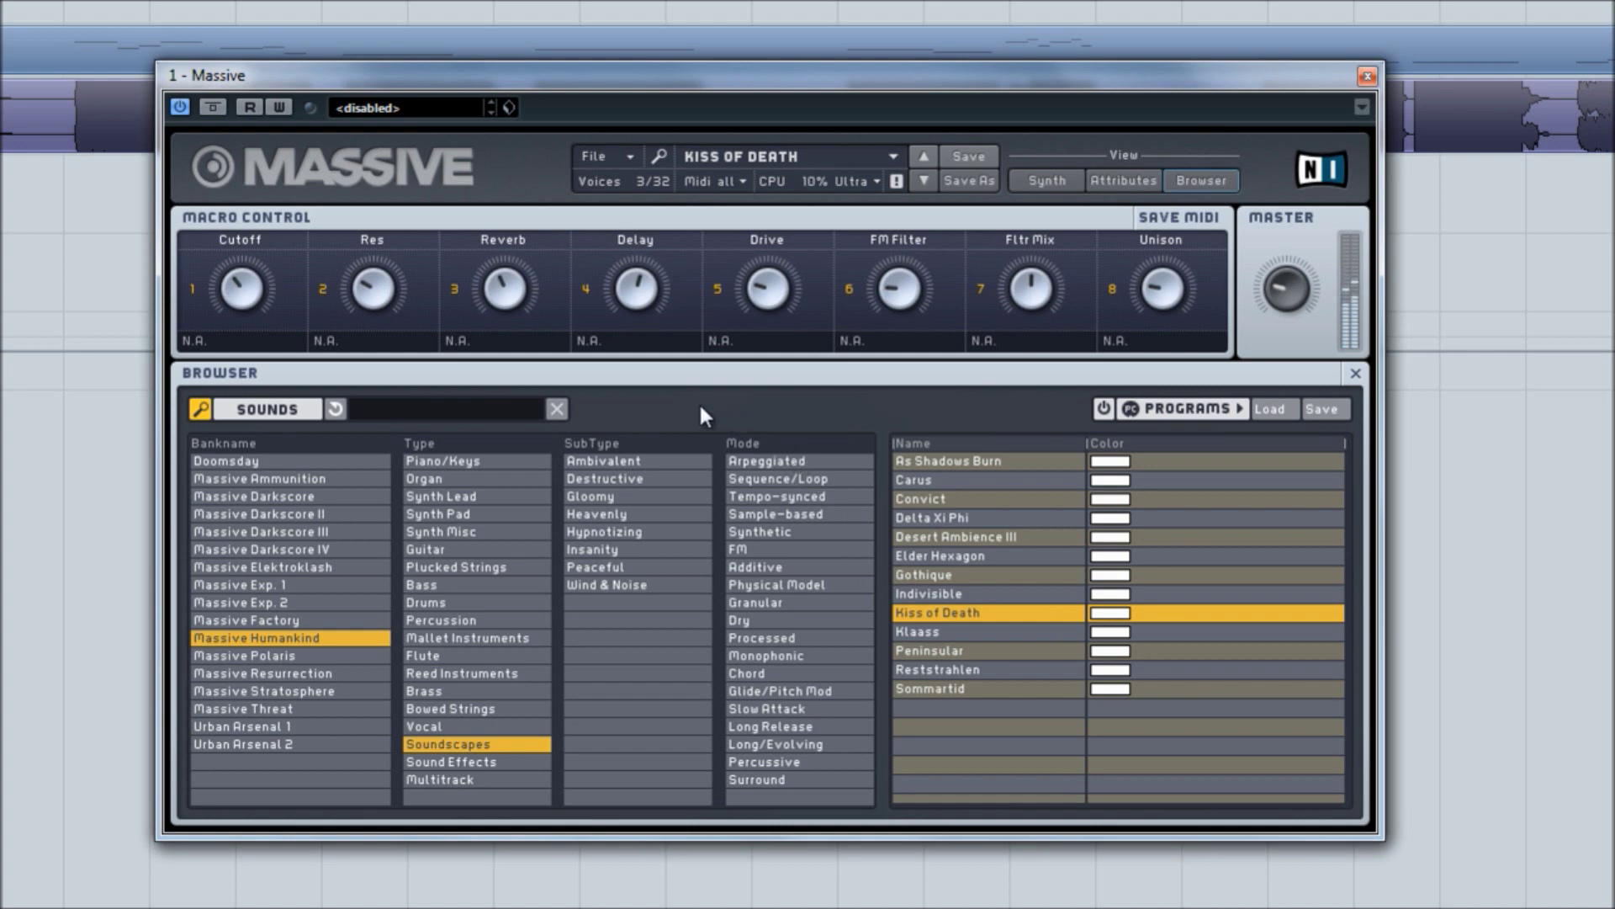
drag(244, 310, 254, 368)
drag(766, 295, 765, 211)
drag(1167, 260, 1119, 201)
drag(913, 291, 919, 161)
click(988, 690)
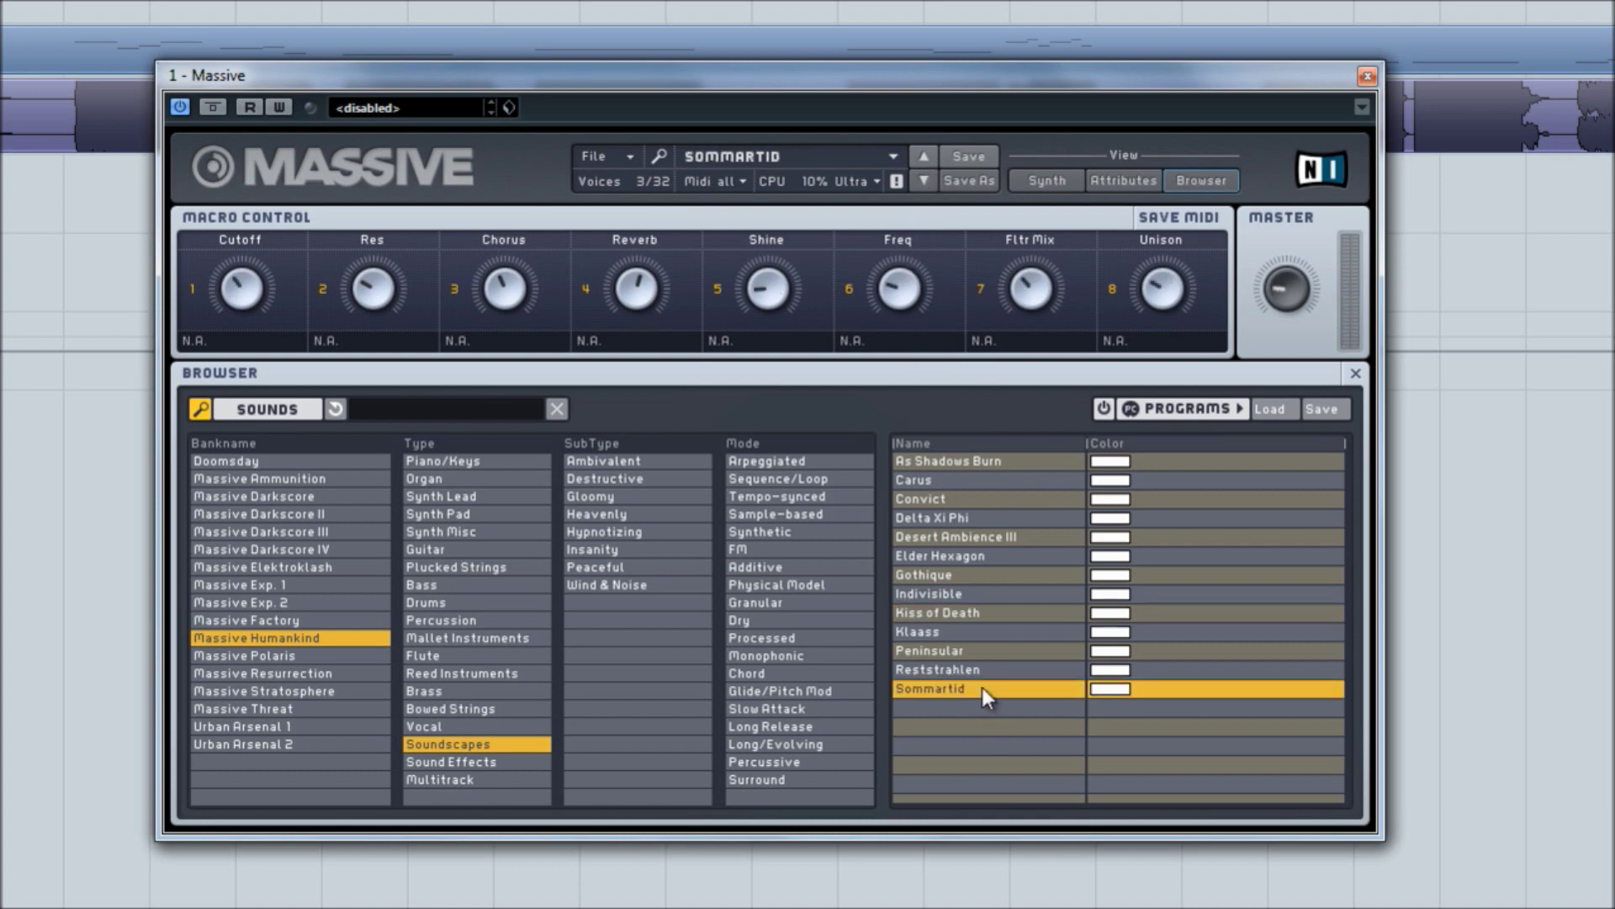